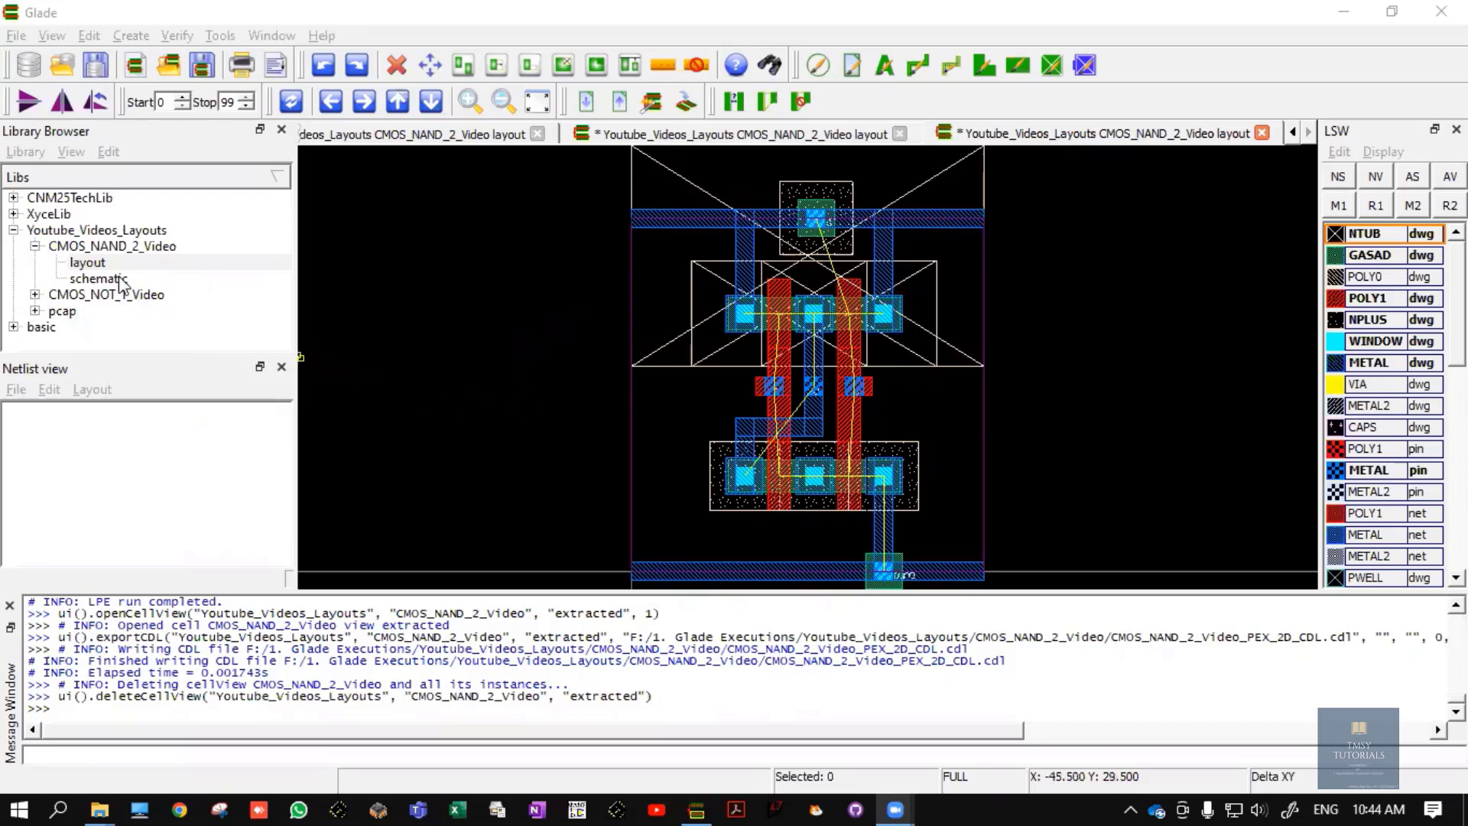
Run the basic Verify Check with the five selected rules on the NAND2 layout.
left_click(95, 267)
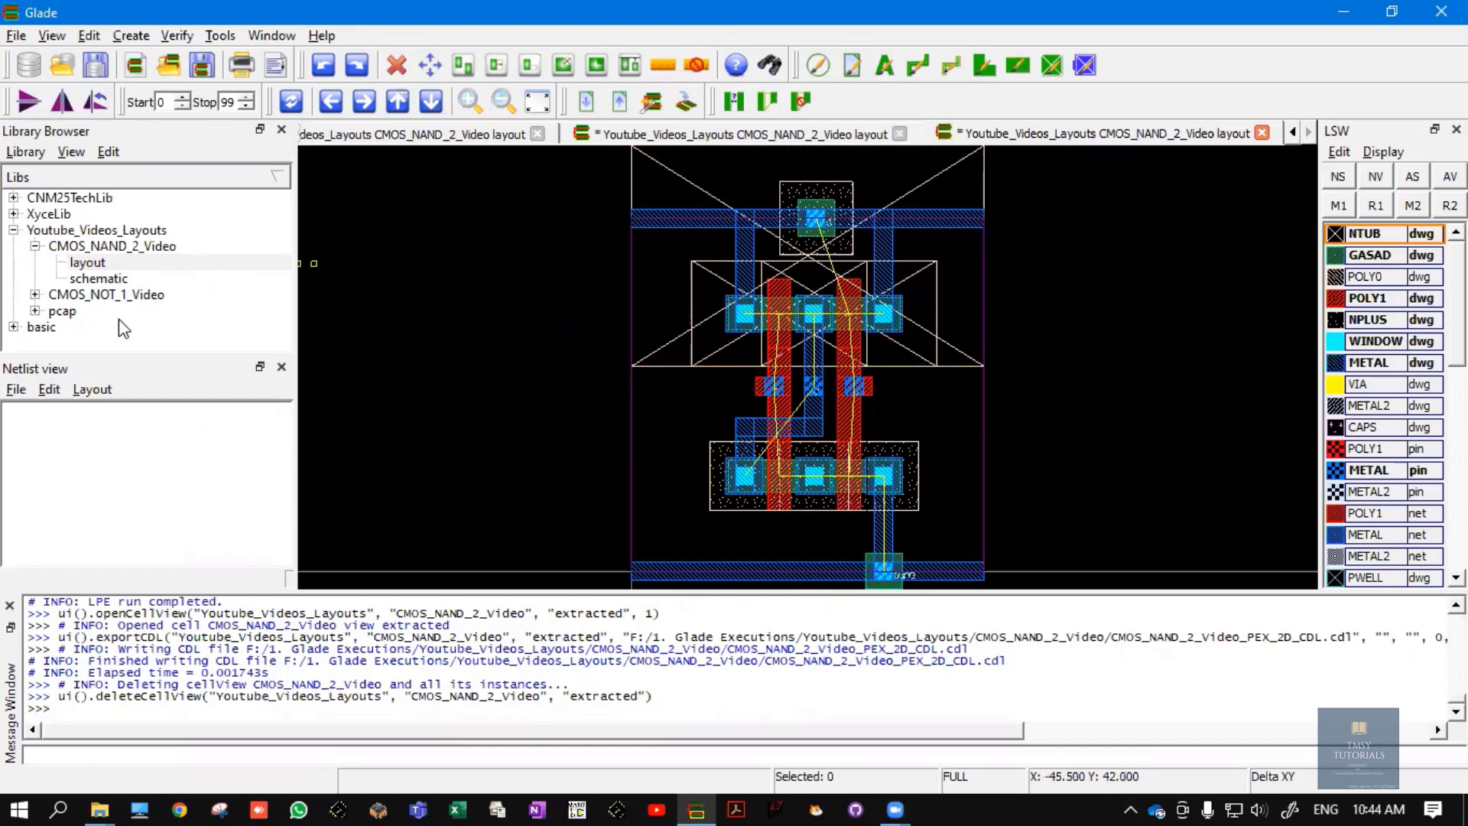
left_click(177, 35)
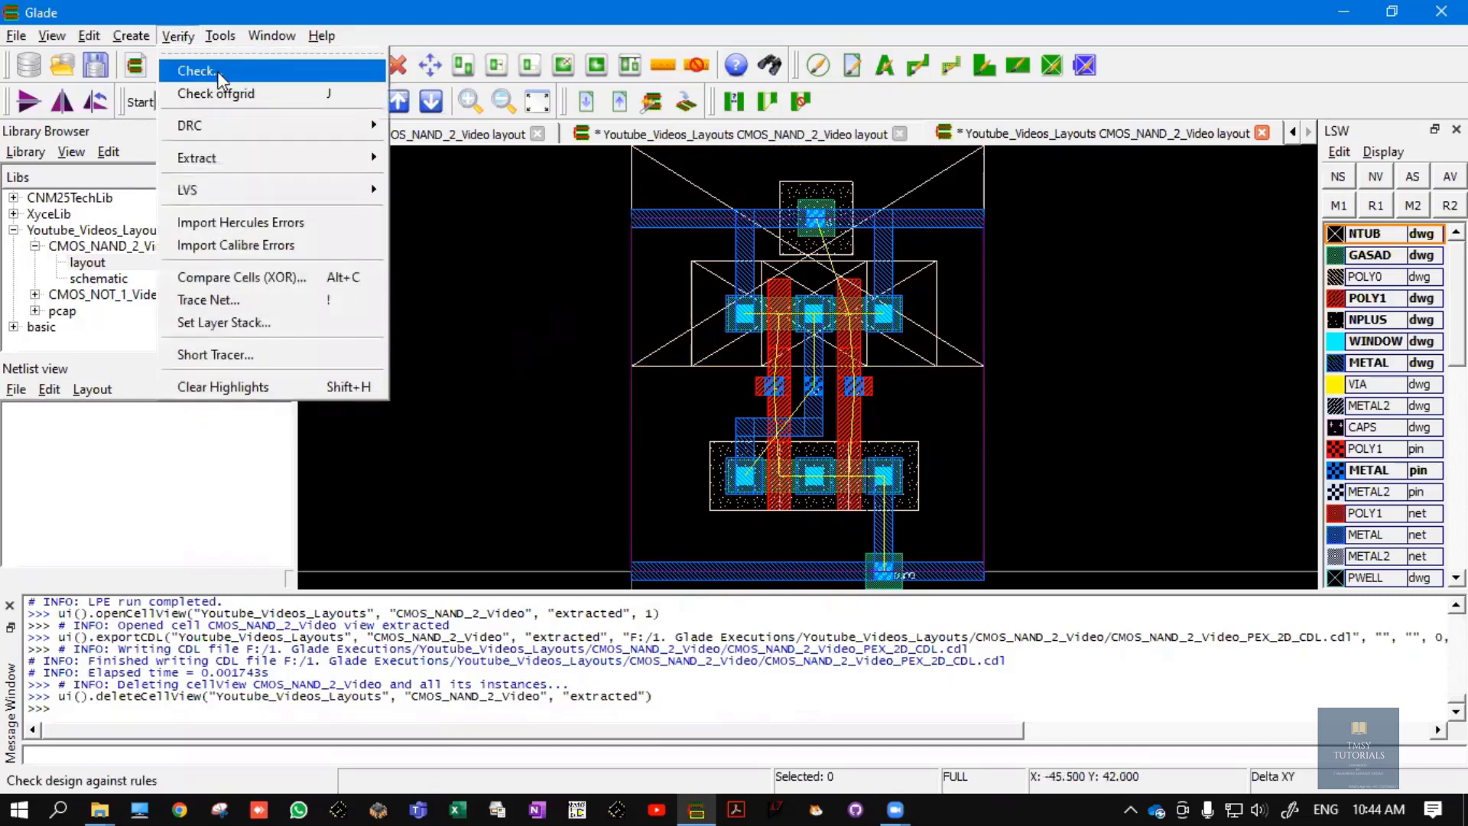
left_click(216, 71)
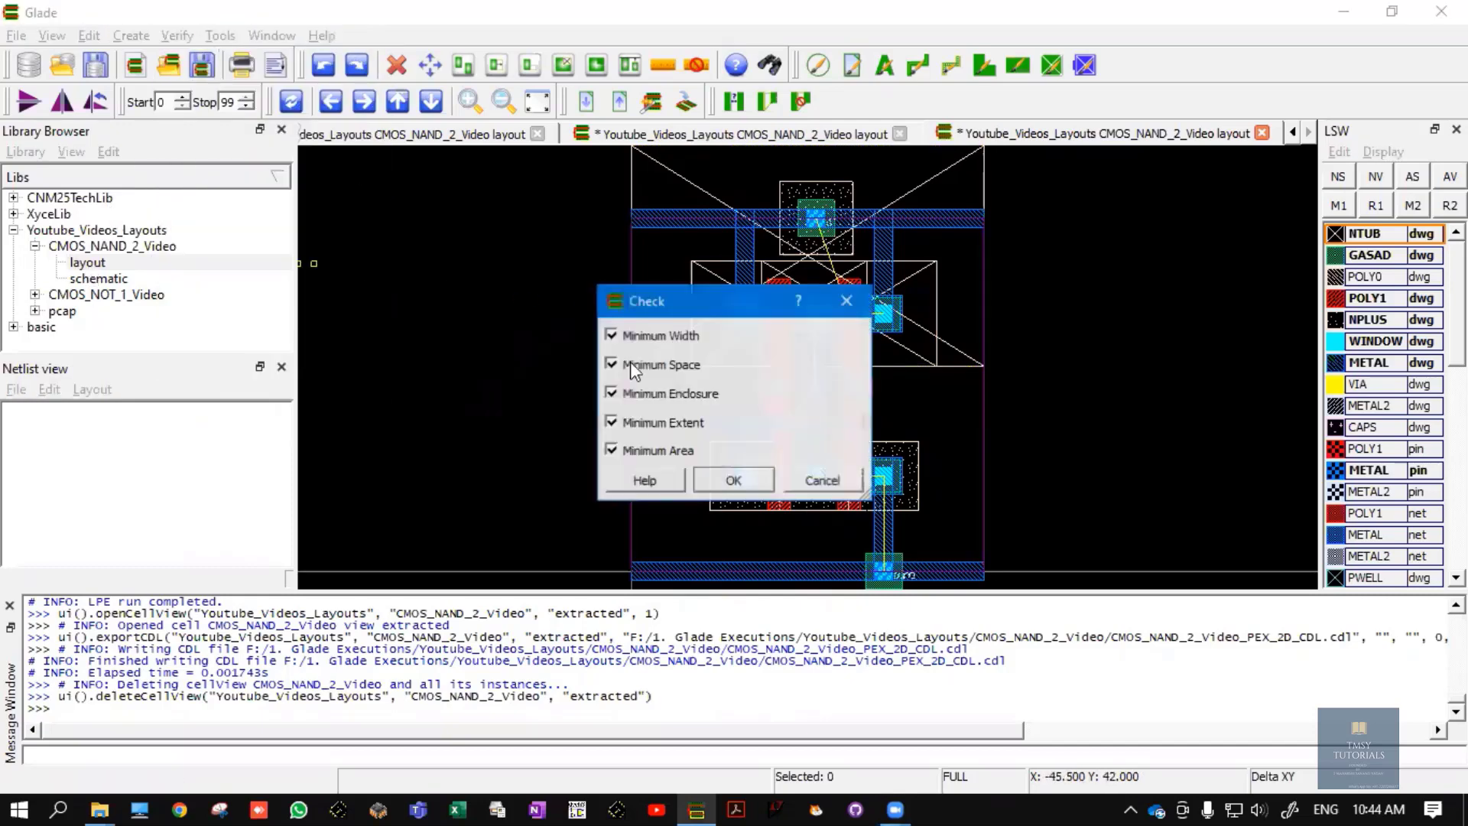
left_click(741, 487)
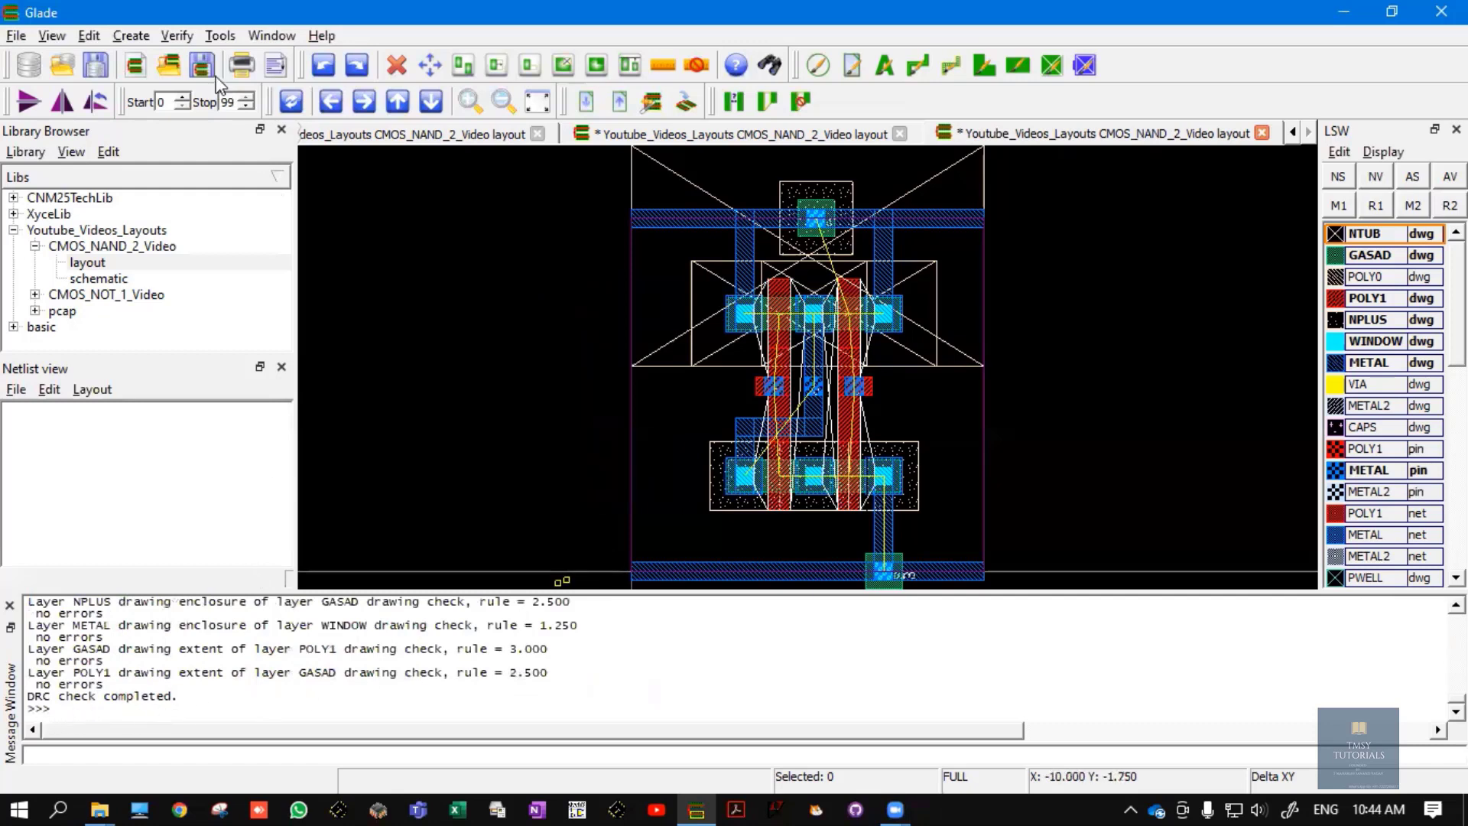
Run the full DRC with the default cnm25drc.py rules, reporting zero errors.
left_click(178, 37)
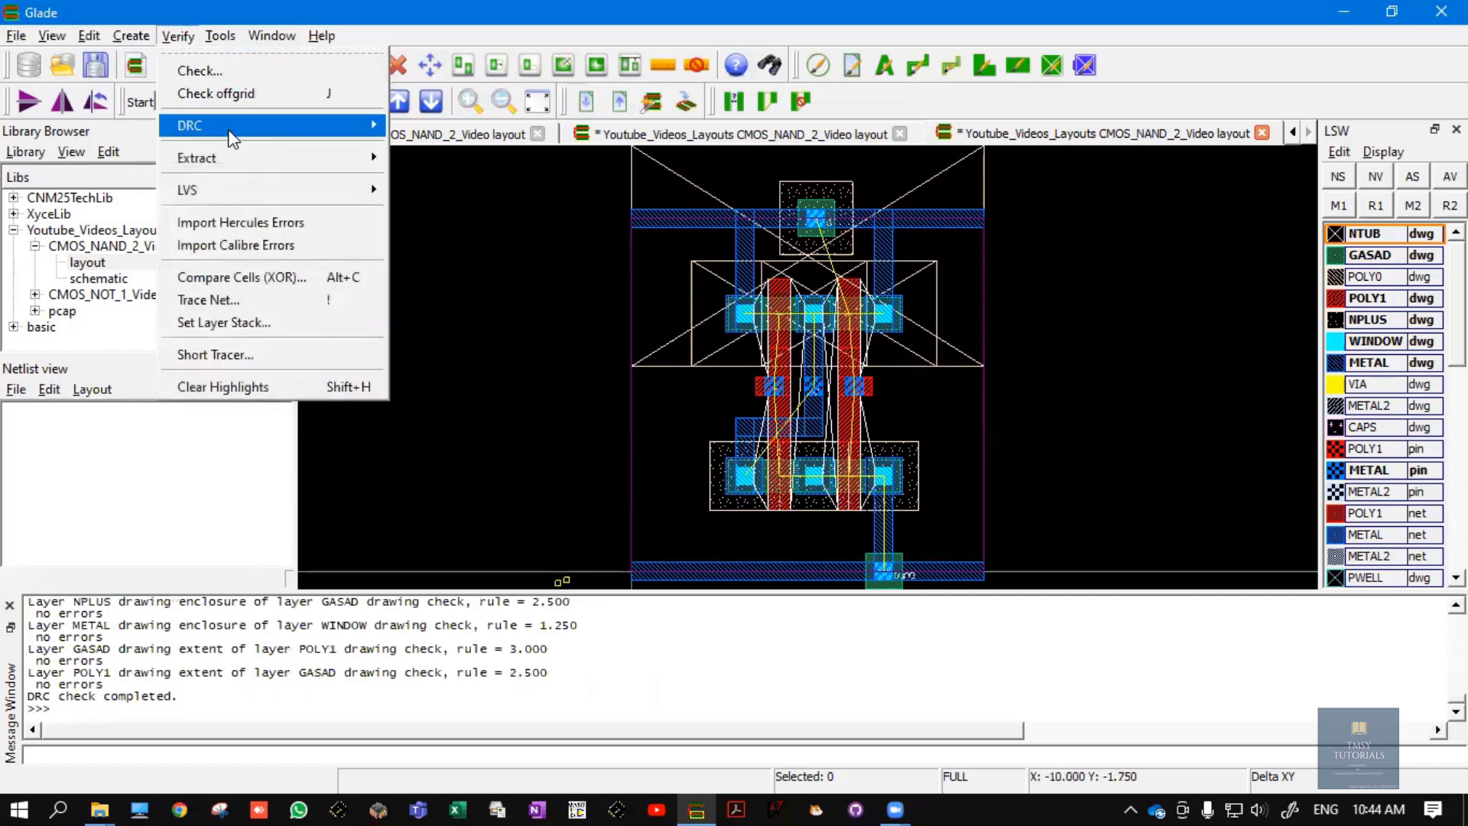
mouse_move(230, 126)
left_click(450, 127)
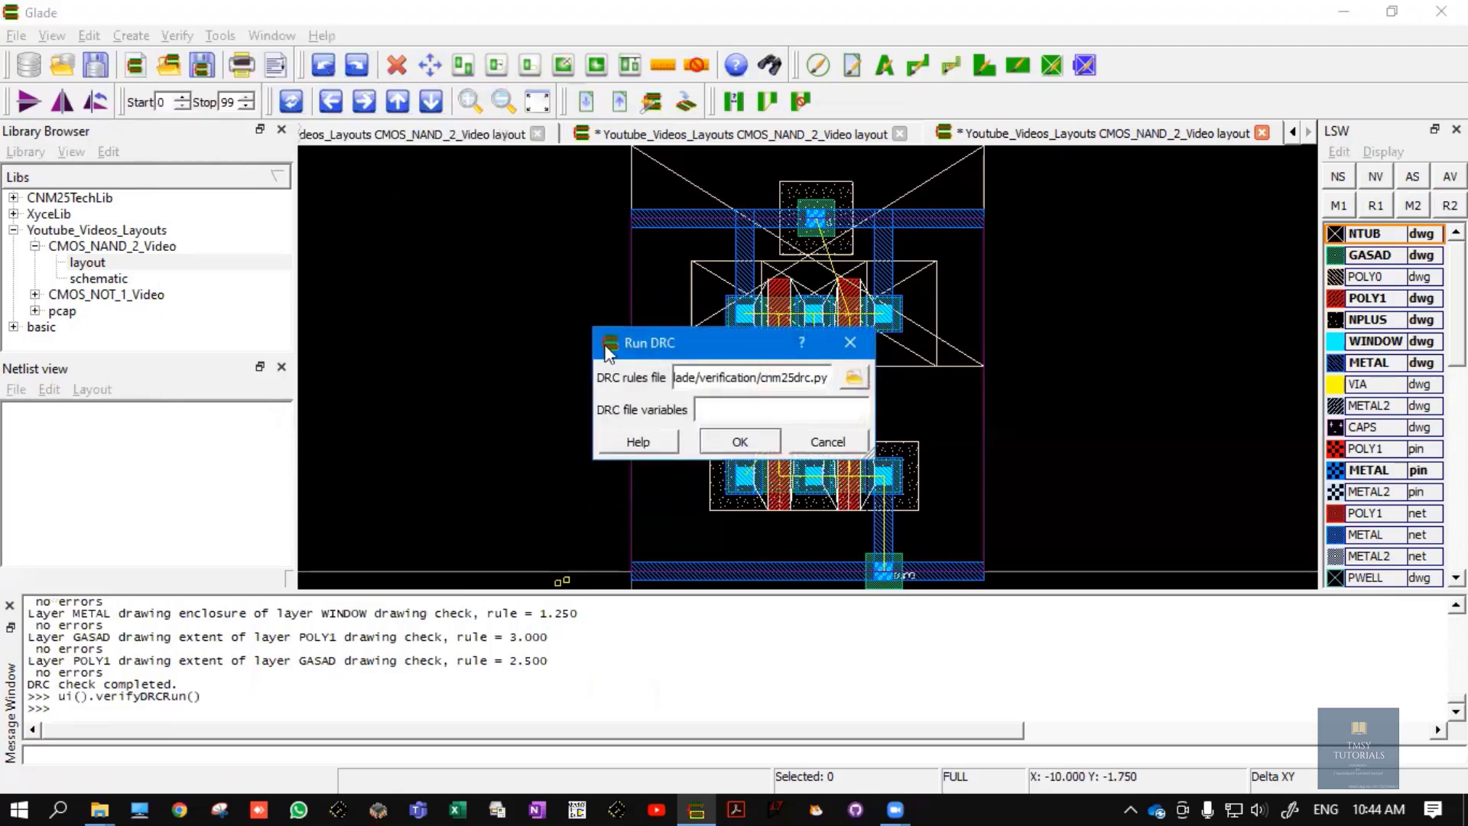
left_click(741, 440)
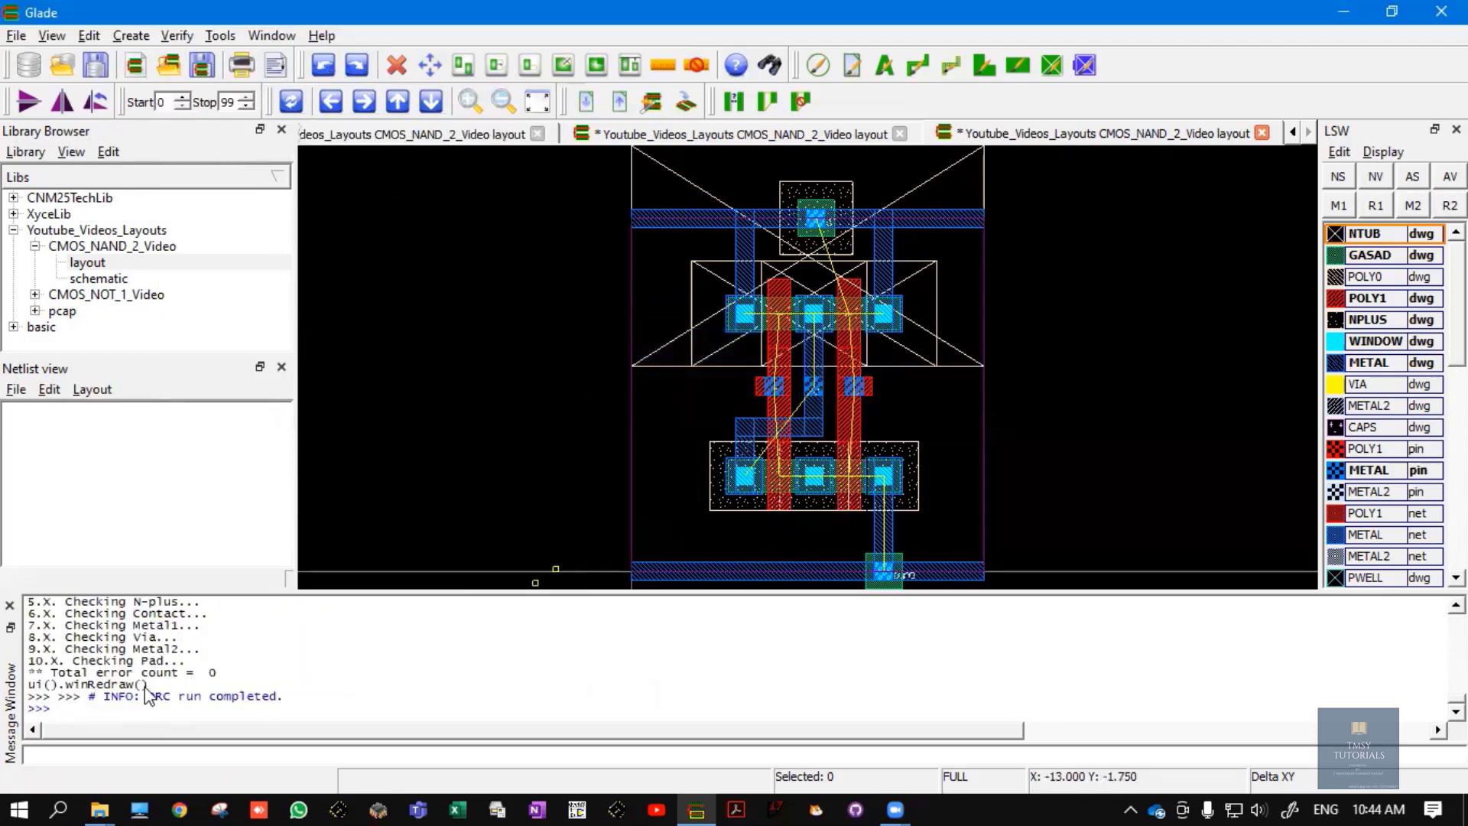
Browse to the C:\glade\glade\verification folder for the extraction rules file.
left_click(177, 38)
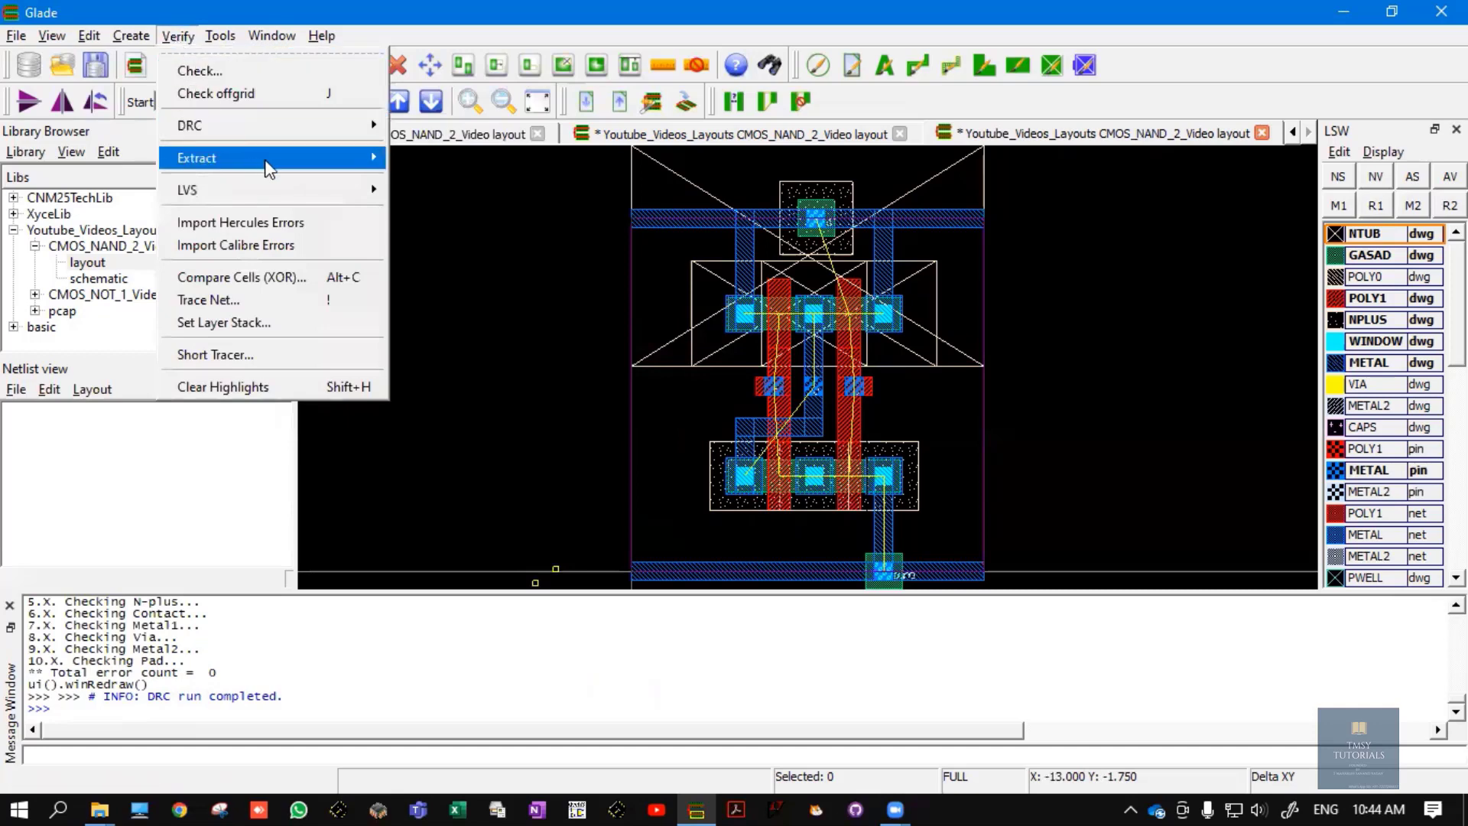
mouse_move(197, 159)
left_click(443, 159)
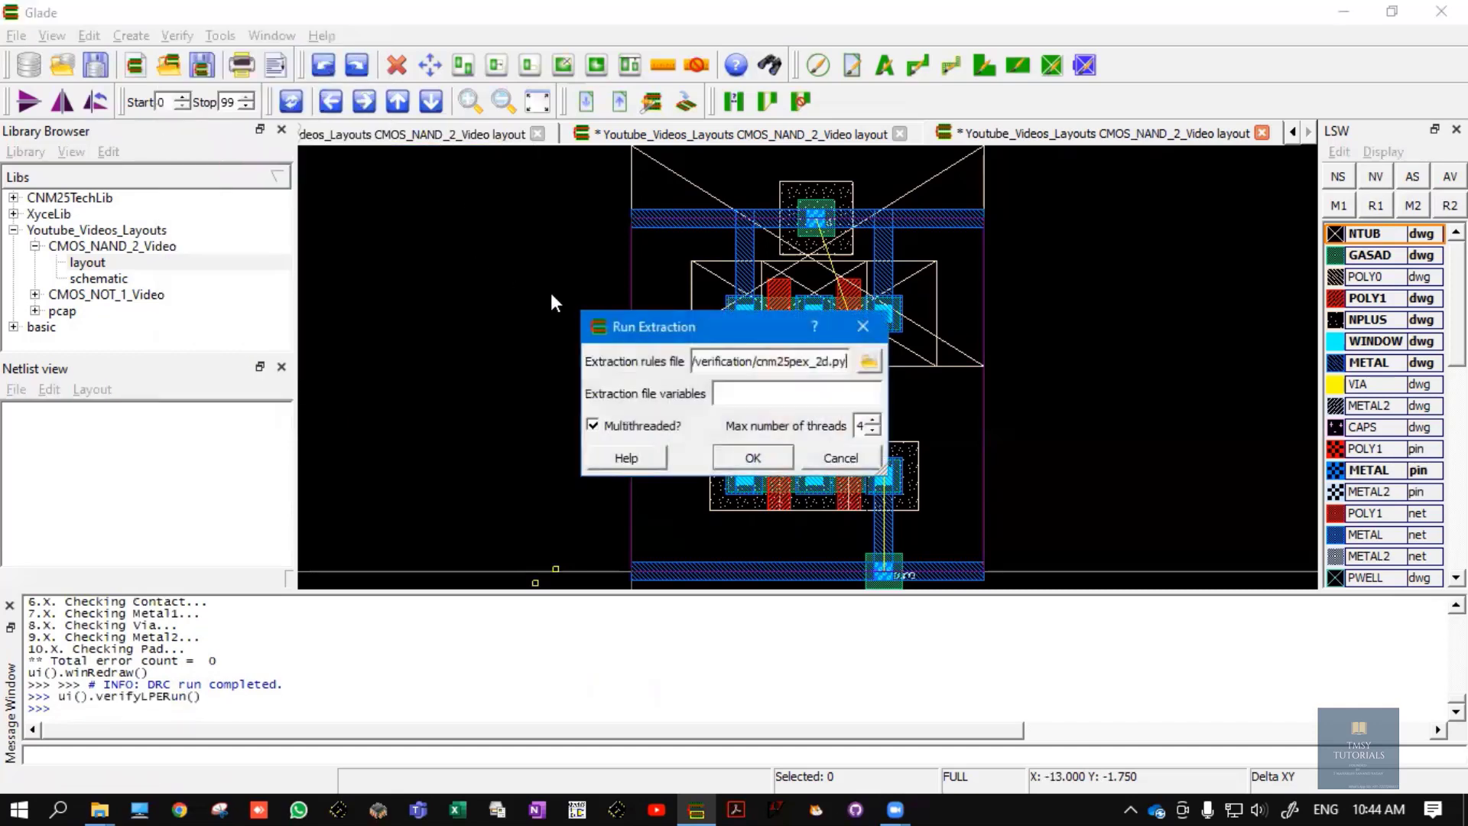
left_click(868, 363)
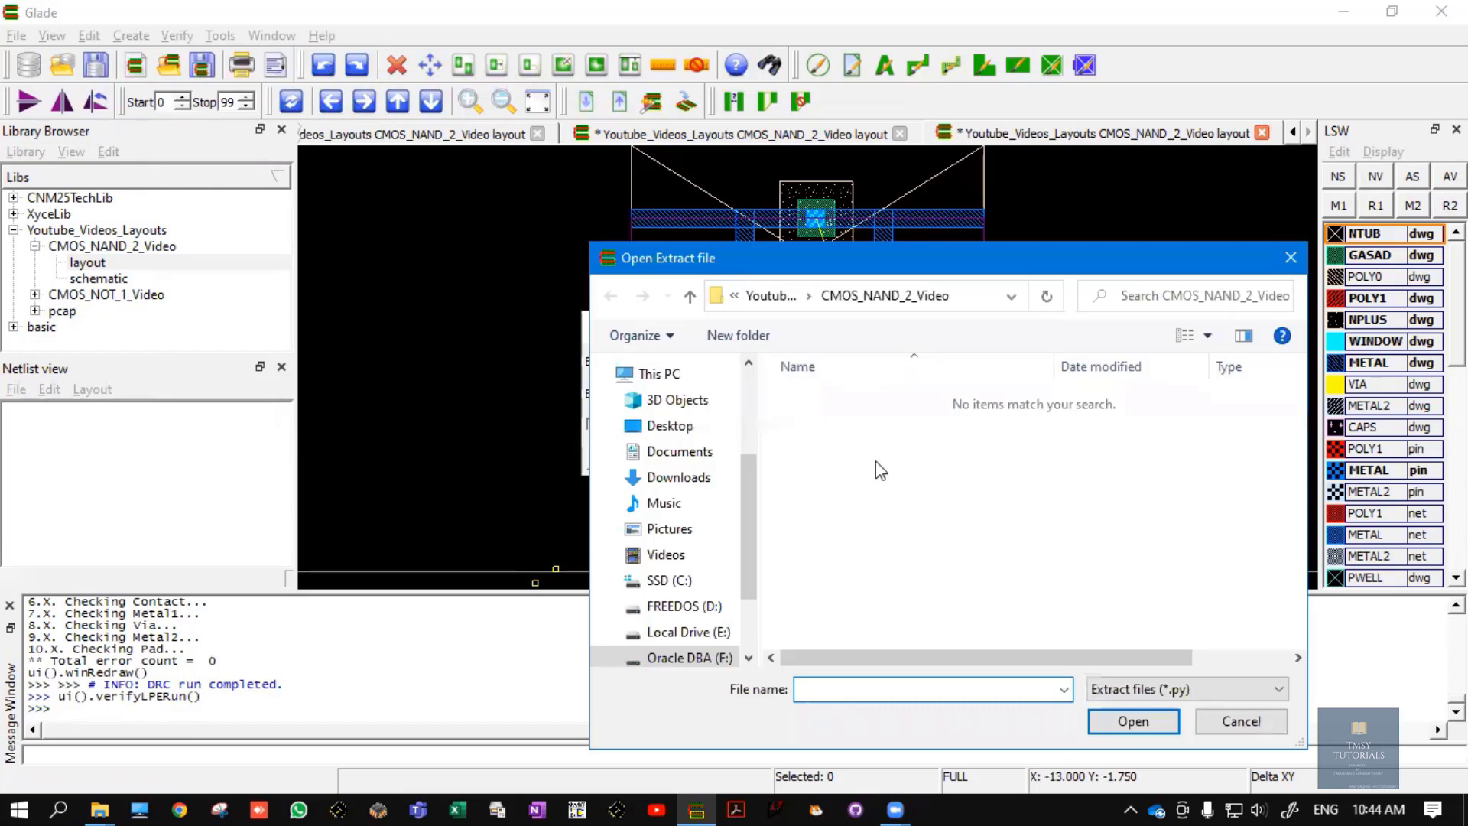
left_click(677, 580)
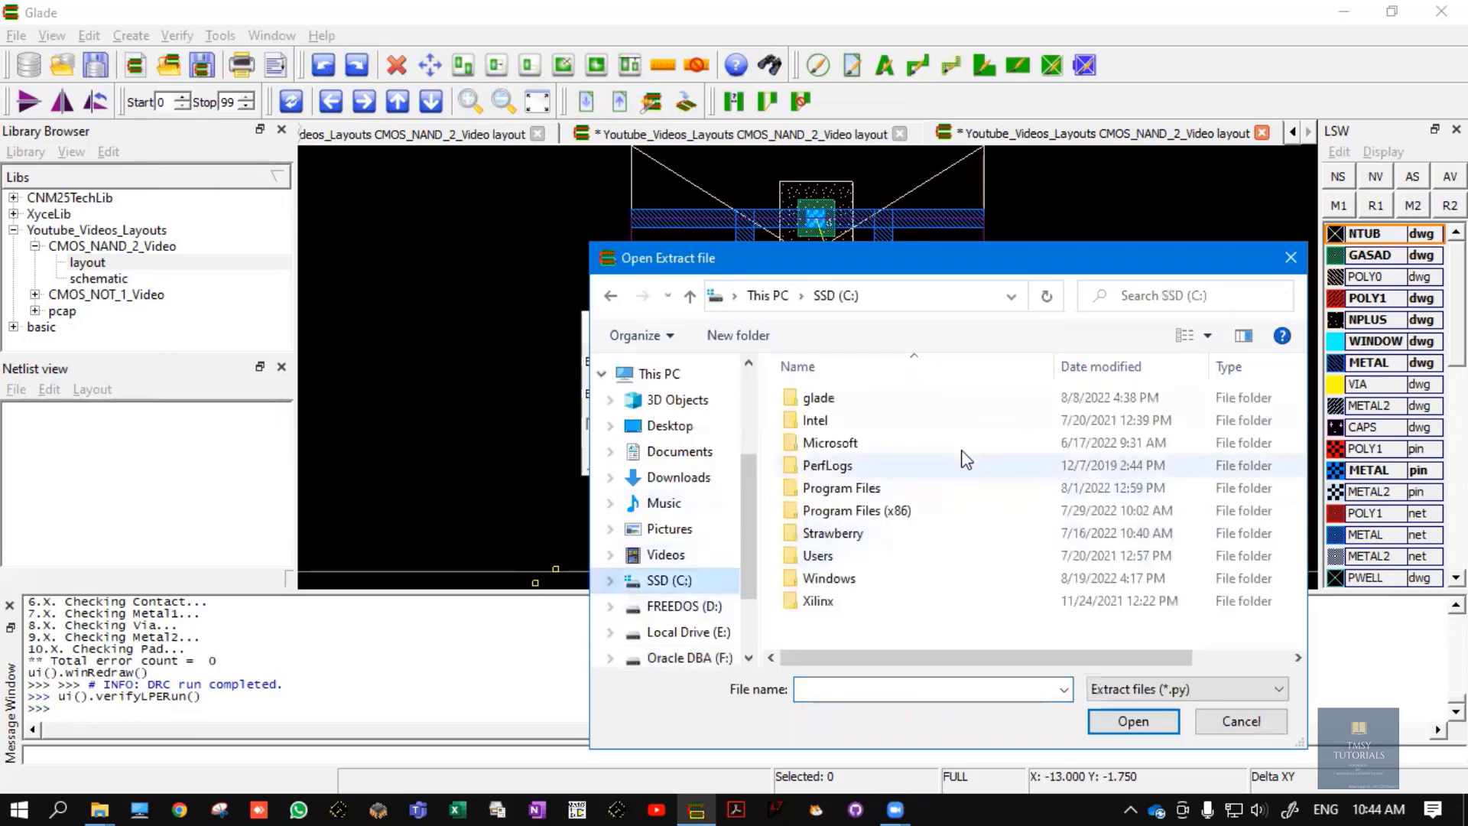
double_click(861, 396)
double_click(863, 401)
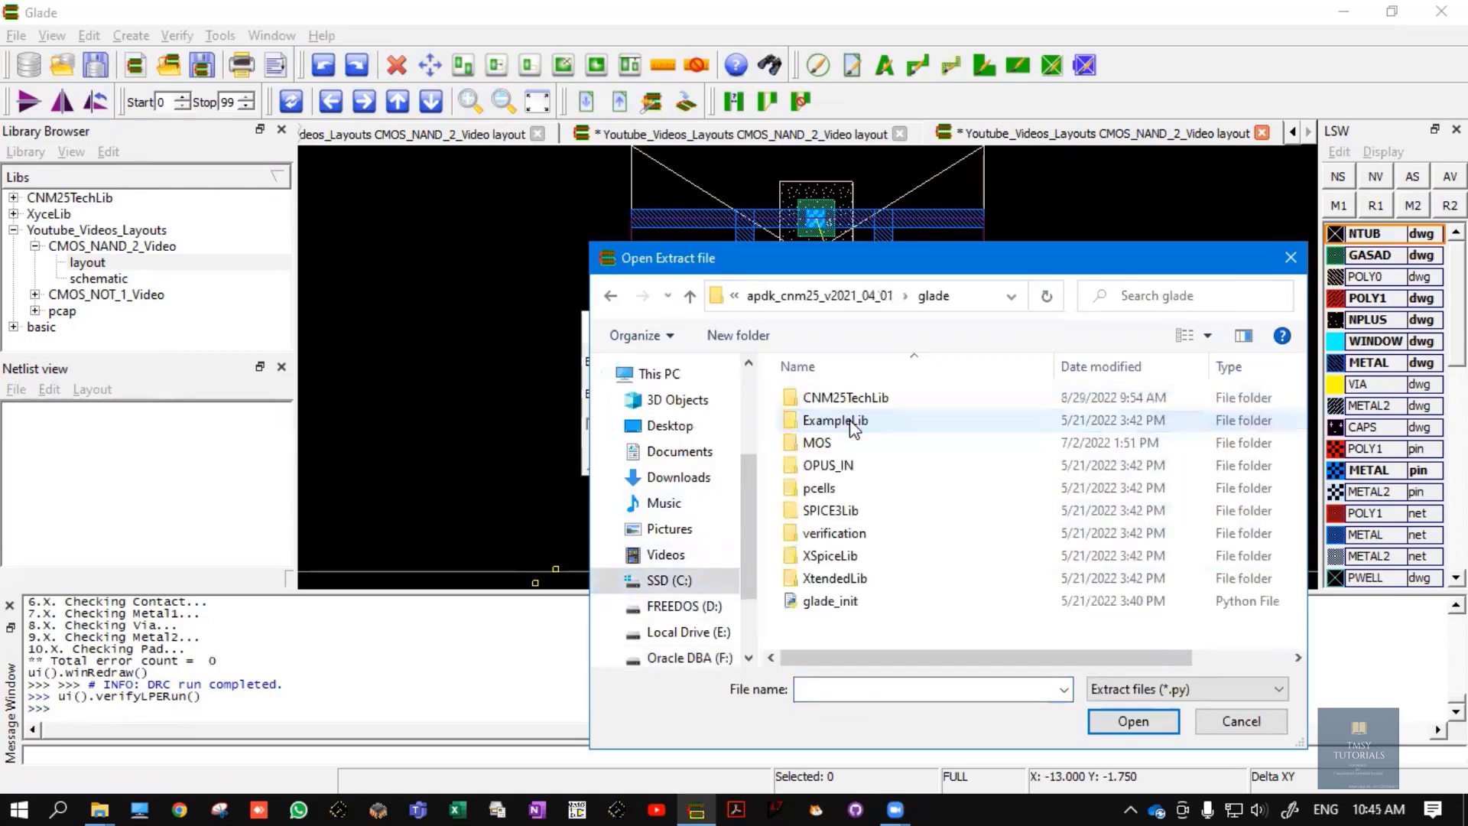
double_click(852, 534)
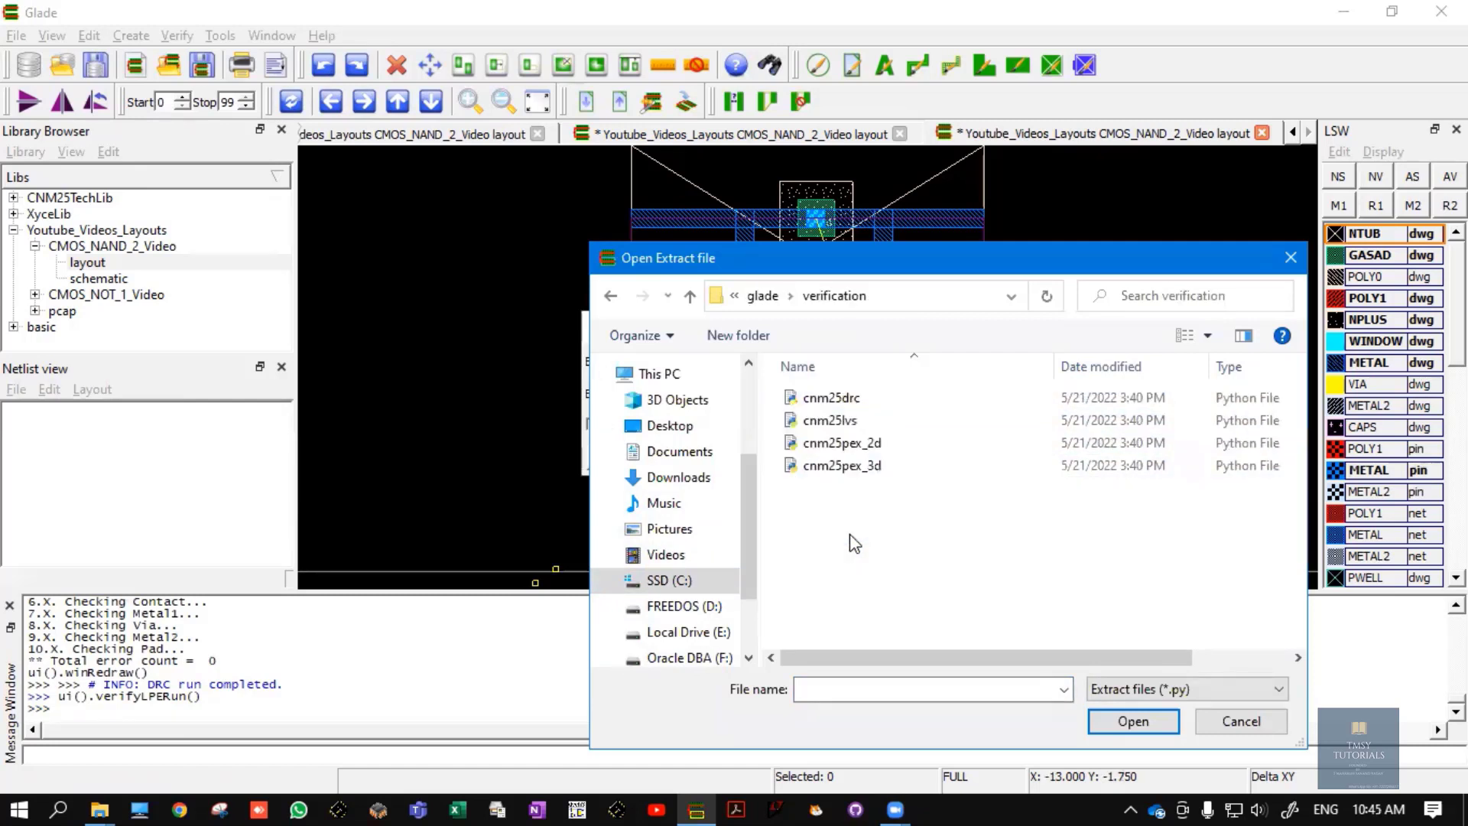
Copy the verification folder path into the text notes.
left_click(914, 300)
key("ctrl+c")
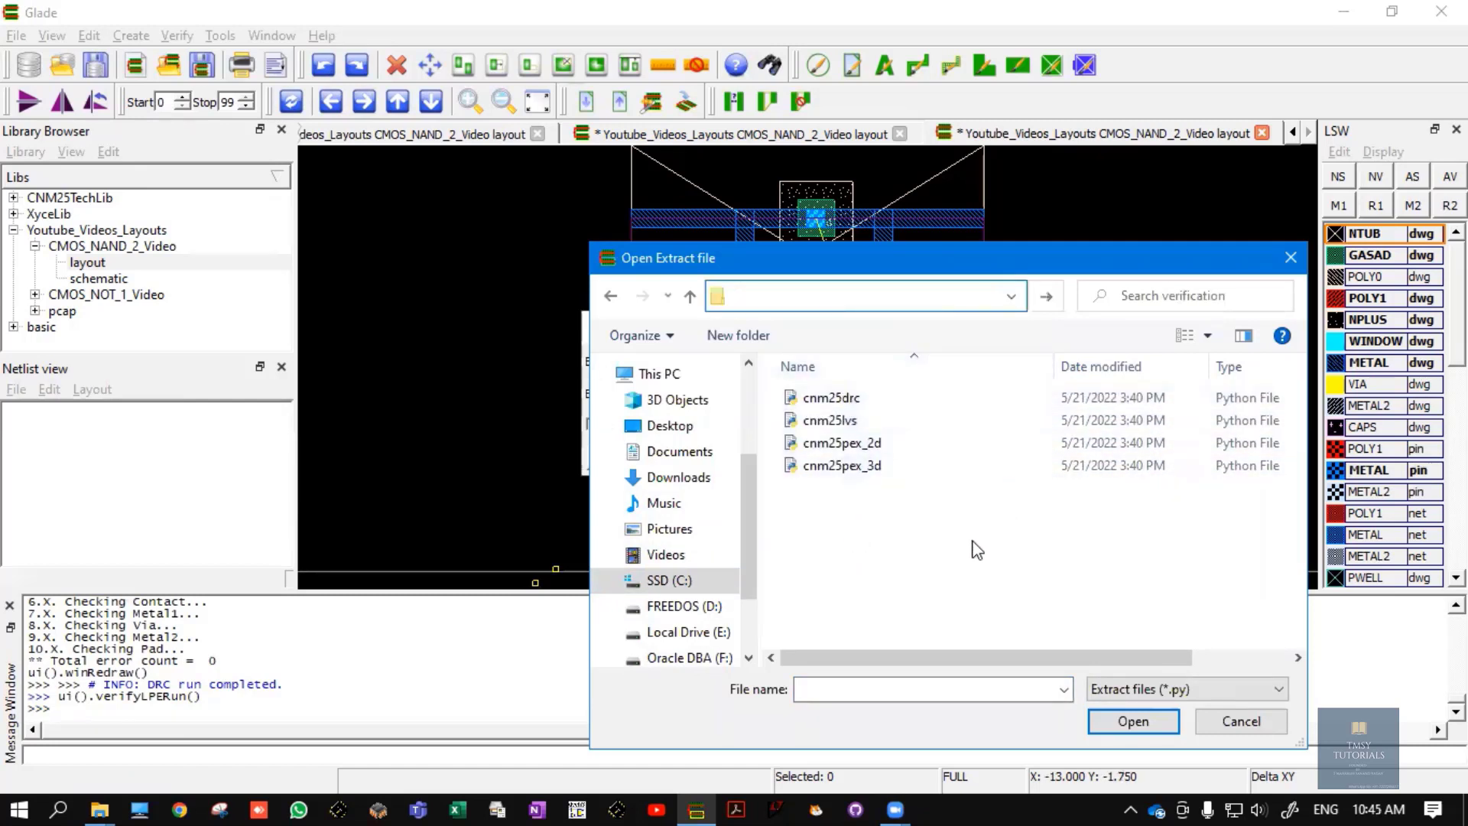
key("alt+Tab")
key("ctrl+v")
key("alt+Tab")
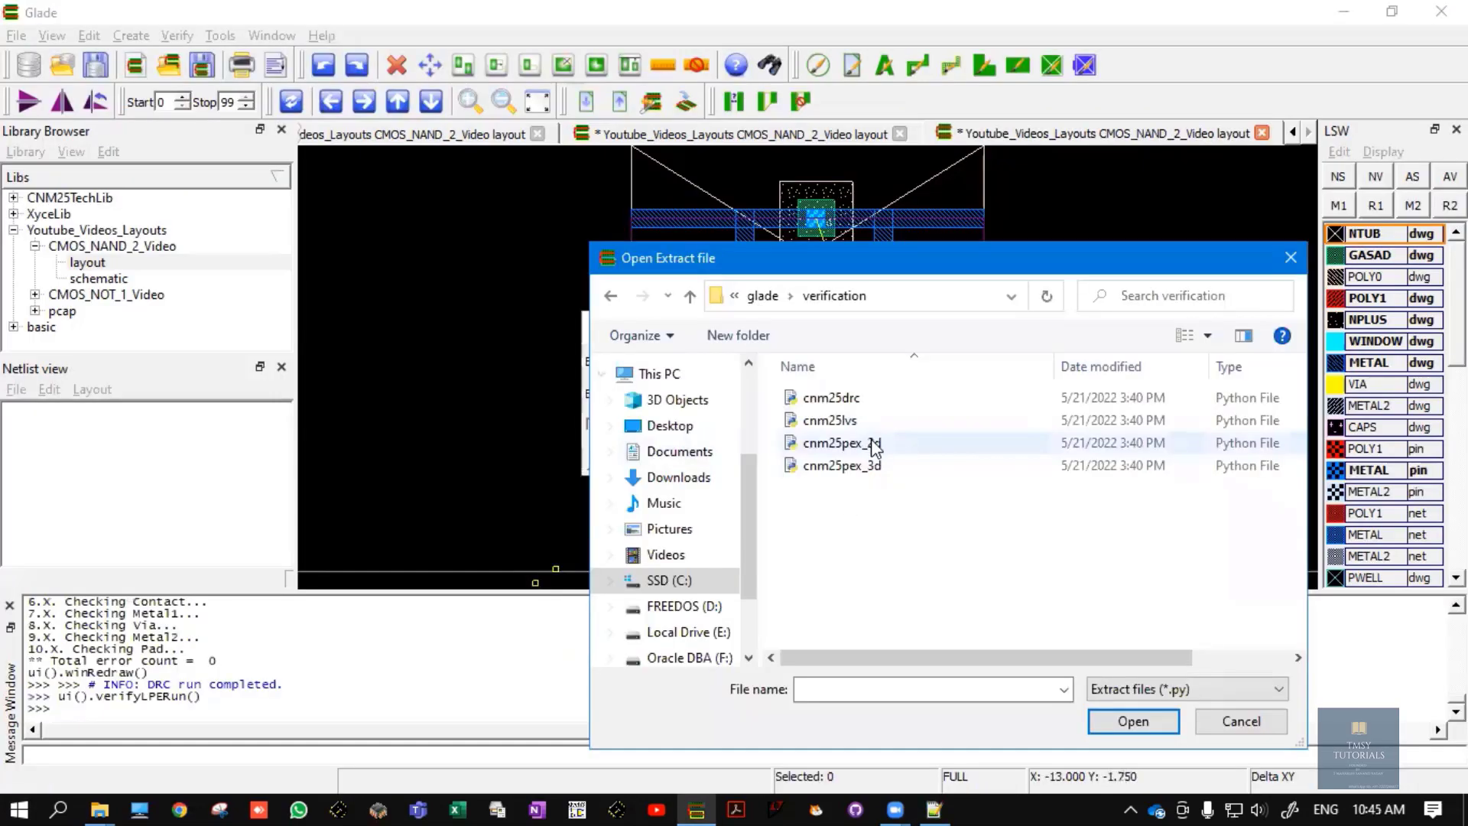
Load the cnm25lvs rules file and run the extraction, yielding four devices.
left_click(860, 421)
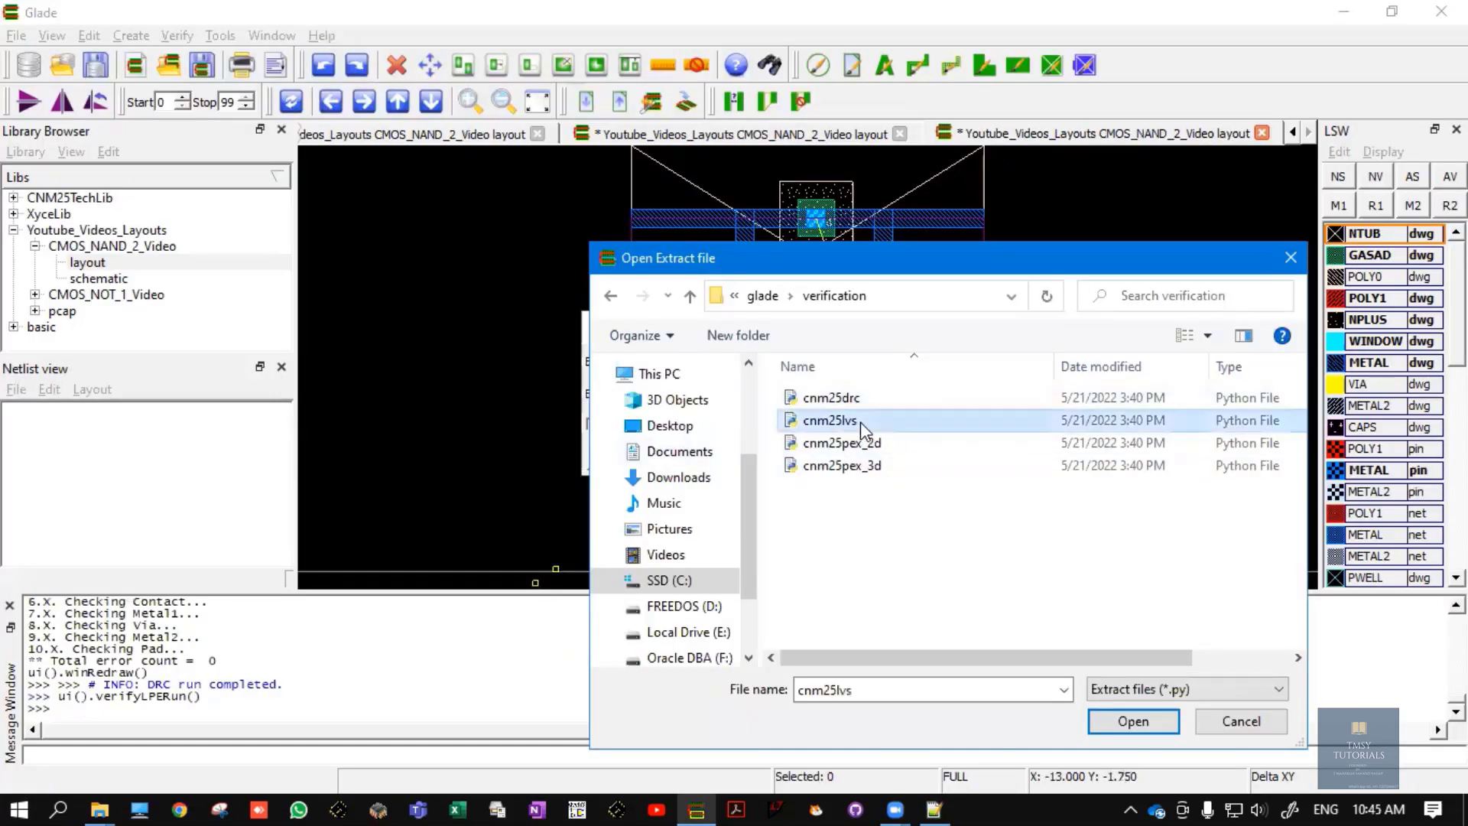
left_click(1136, 722)
left_click(764, 462)
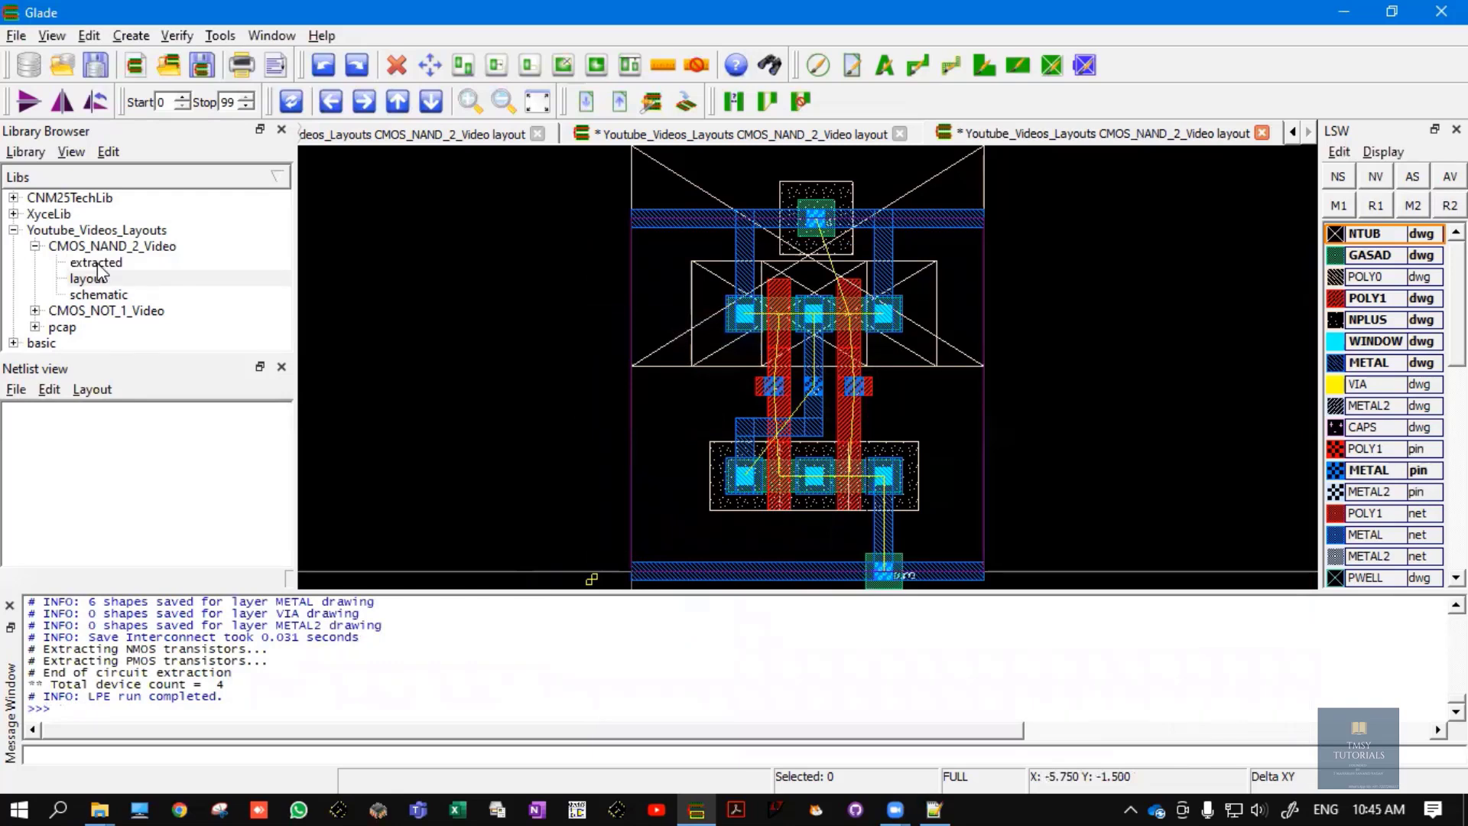
Open the CMOS_NAND_2_Video extracted view and select its bottom metal rail.
left_click(97, 264)
double_click(110, 263)
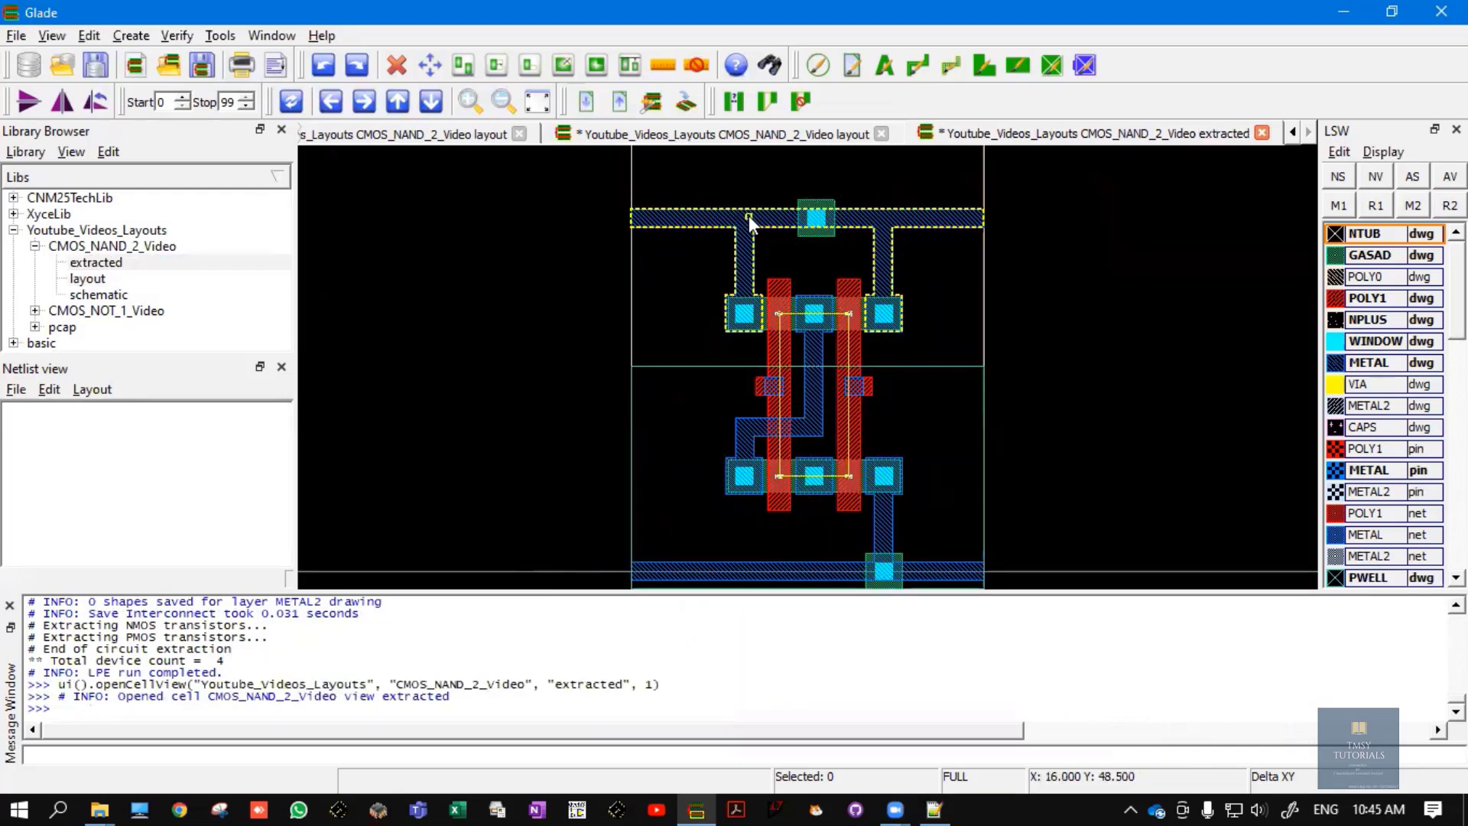
left_click(891, 524)
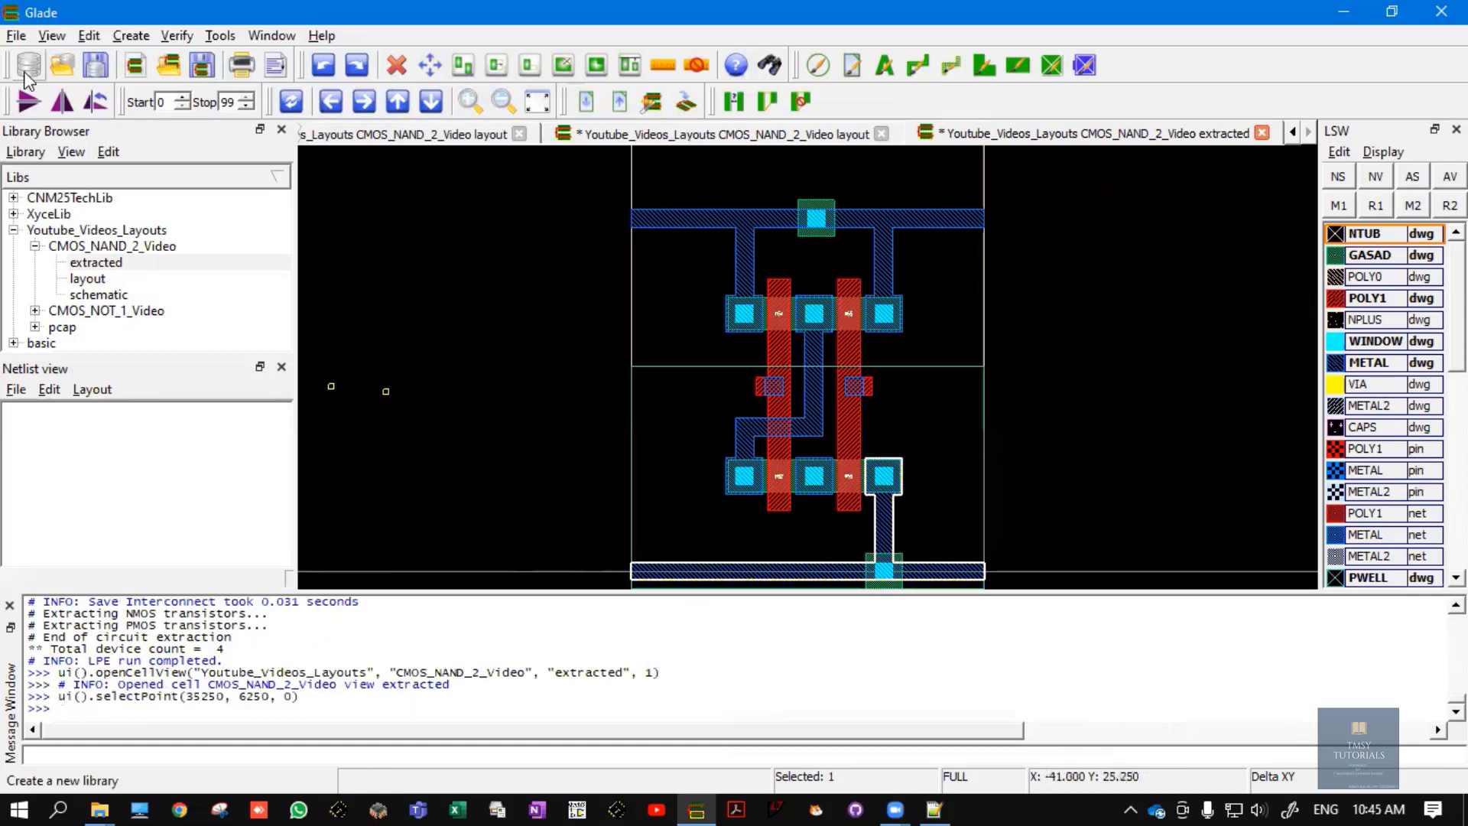
left_click(17, 36)
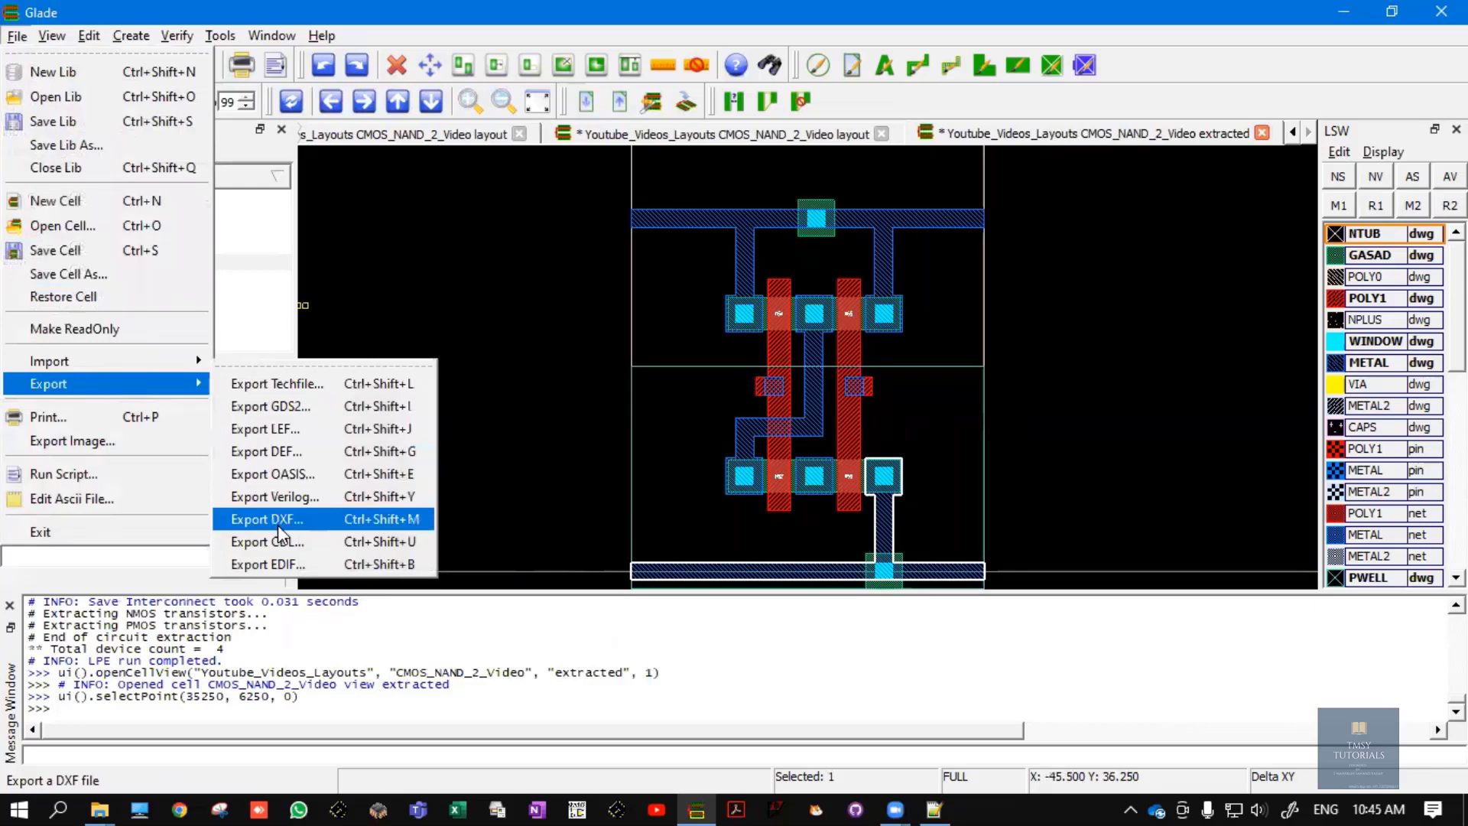
mouse_move(49, 383)
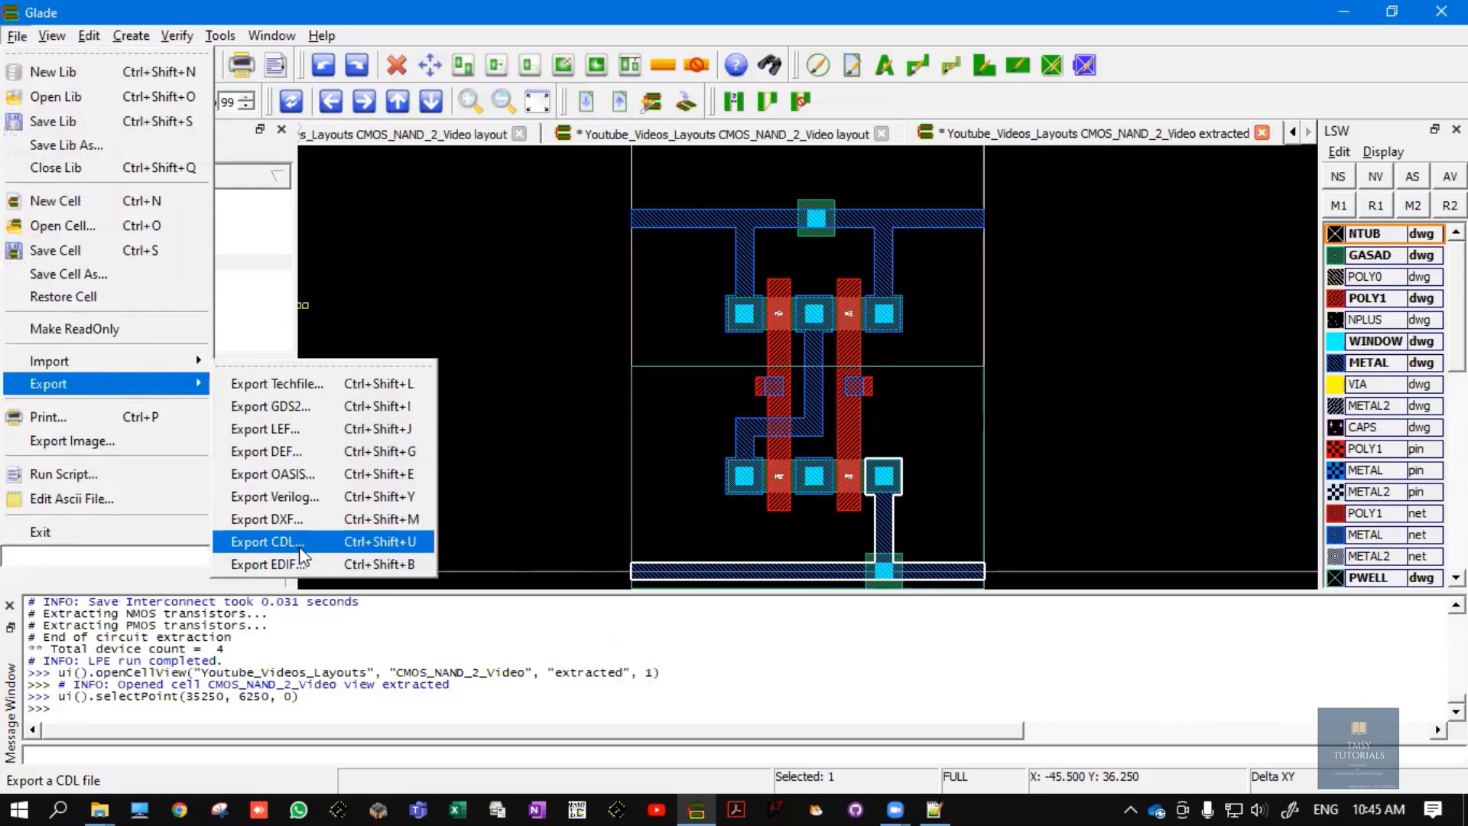
Save the CDL as CMOS_NAND_2_Video_Extracted_Layout_CDL in the F: CMOS_NAND_2_Video folder.
left_click(301, 546)
left_click(932, 163)
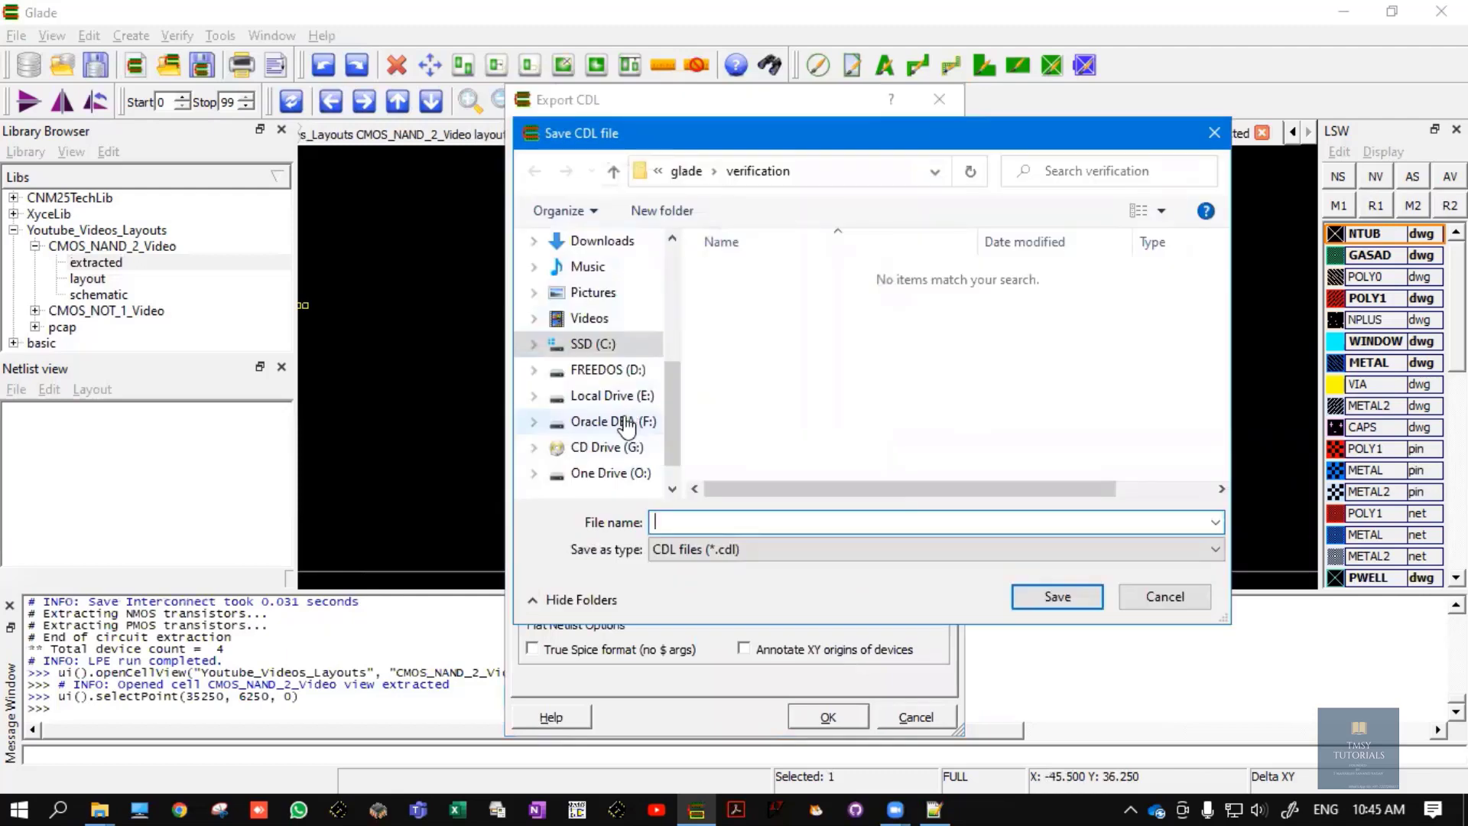
left_click(614, 421)
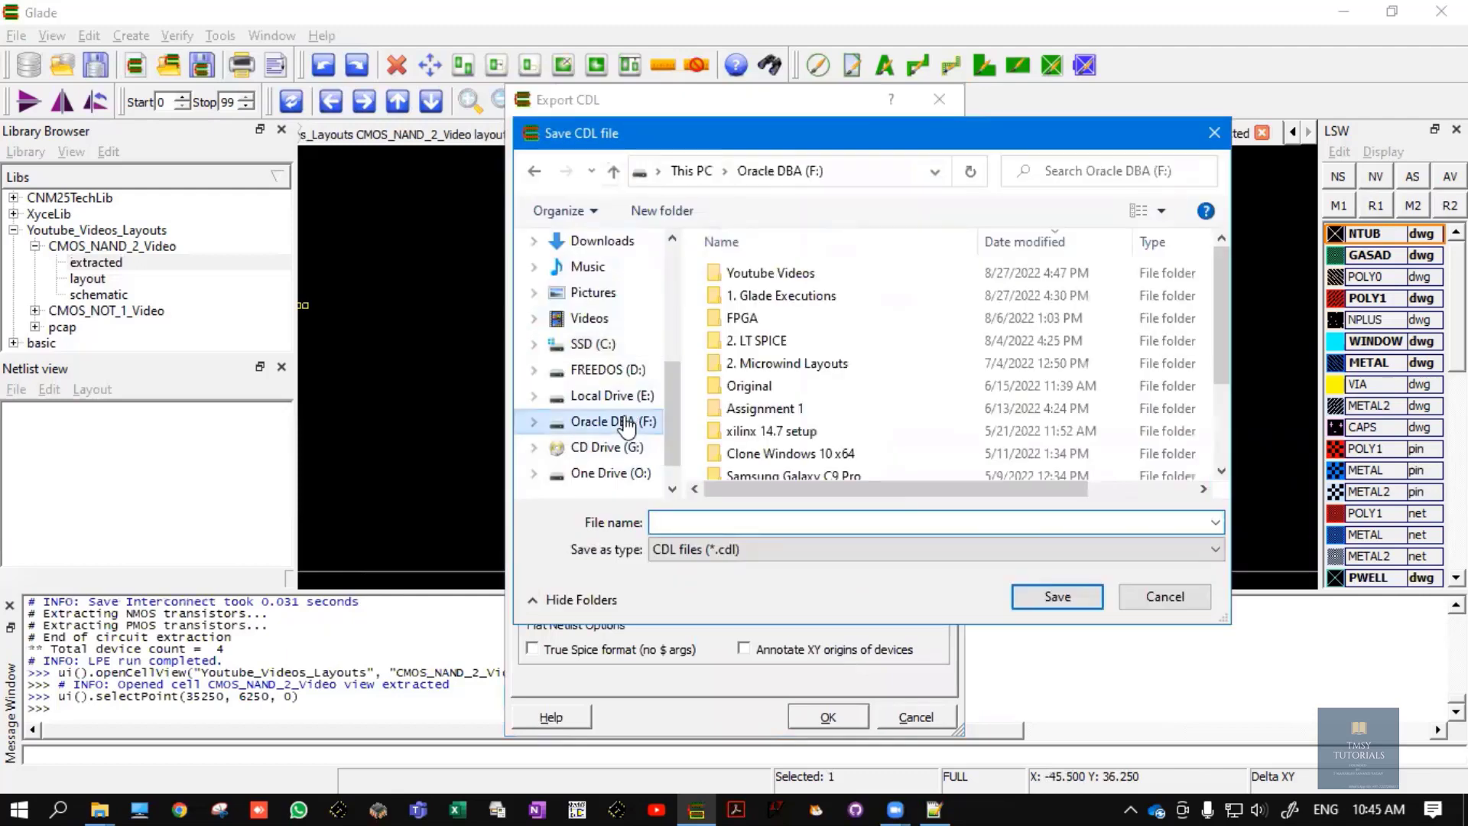
double_click(806, 296)
double_click(804, 317)
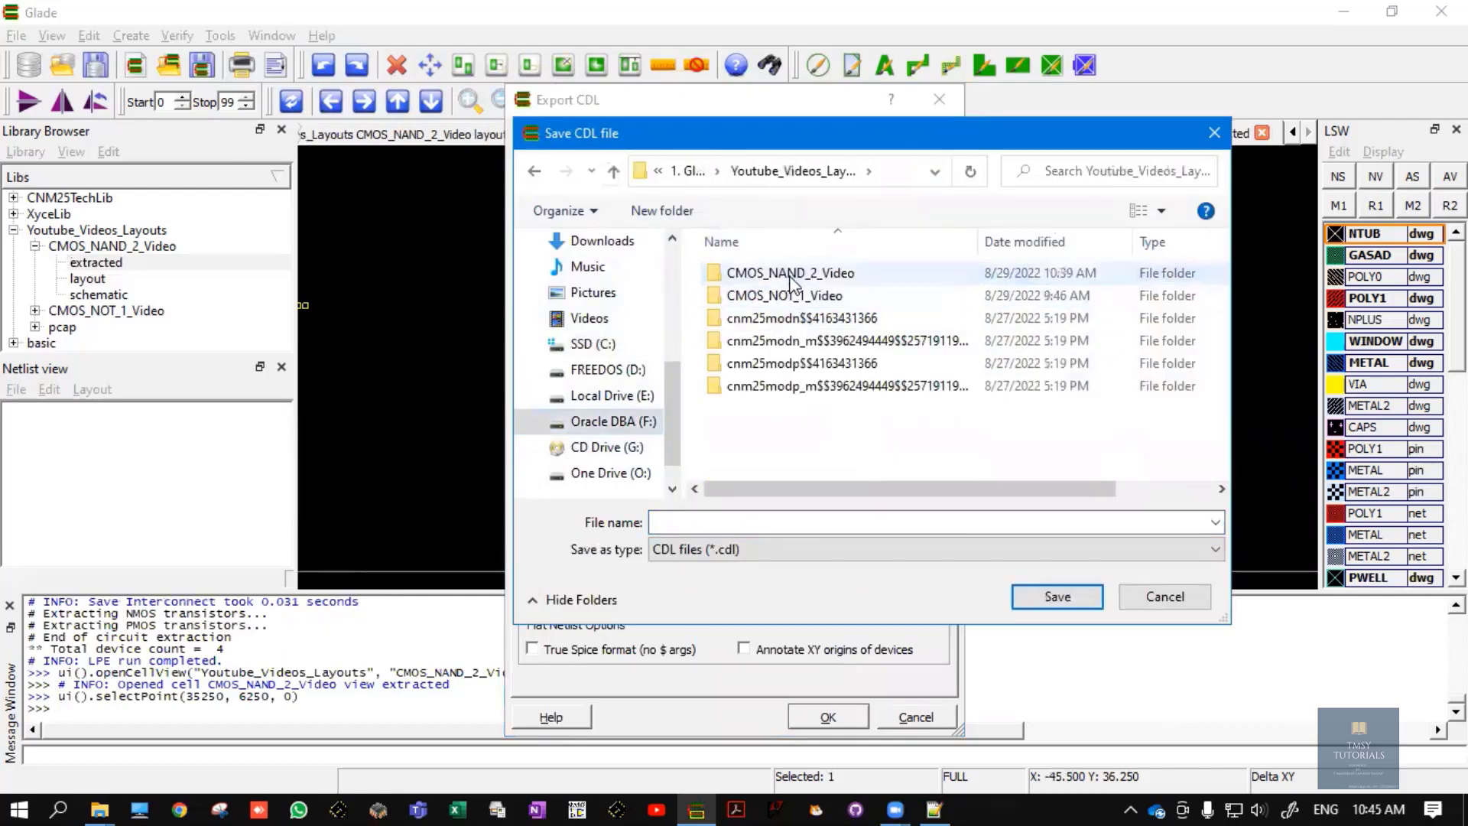
double_click(791, 276)
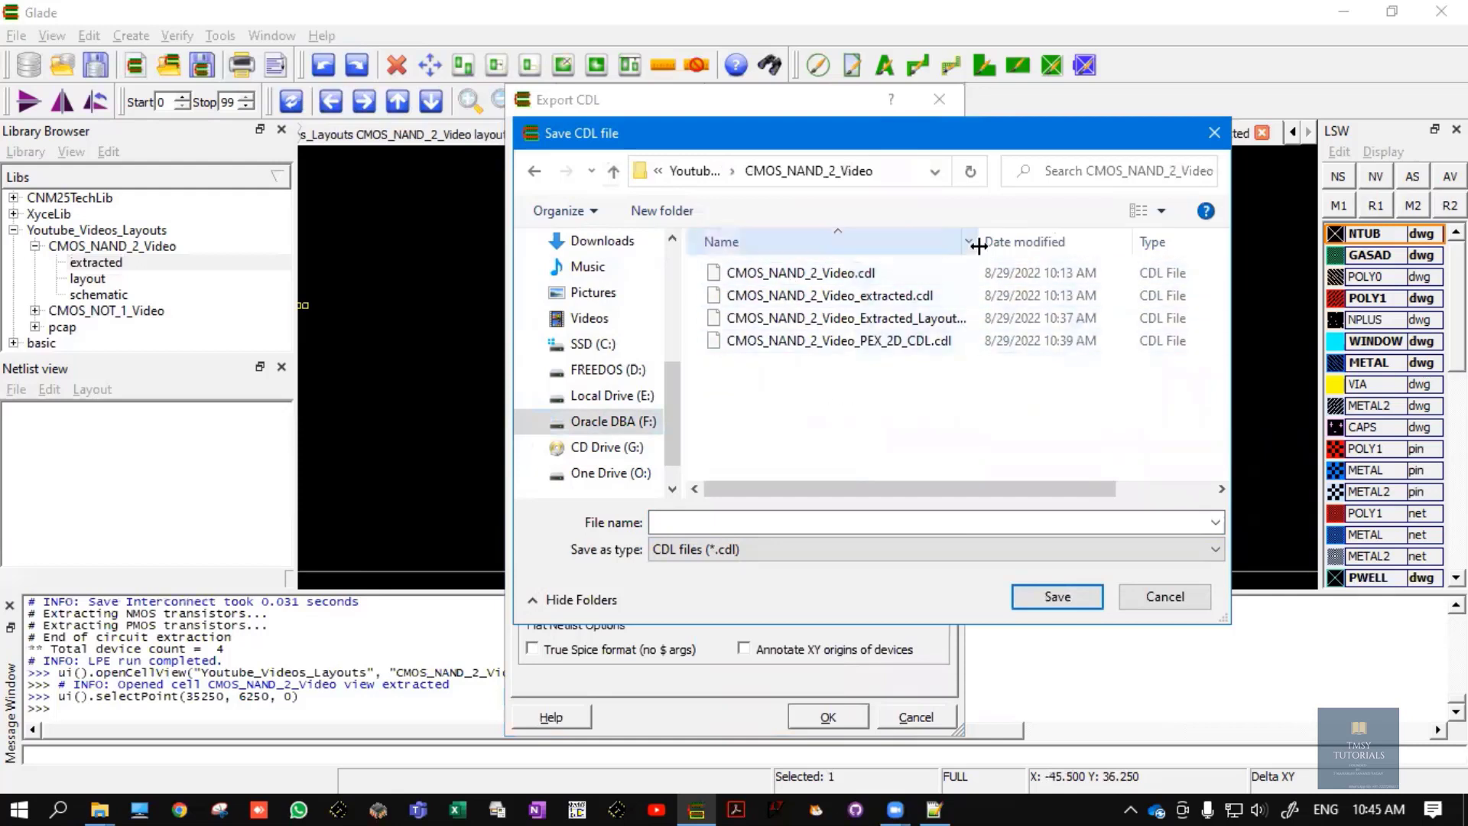
left_click_drag(979, 243, 1073, 245)
left_click(918, 317)
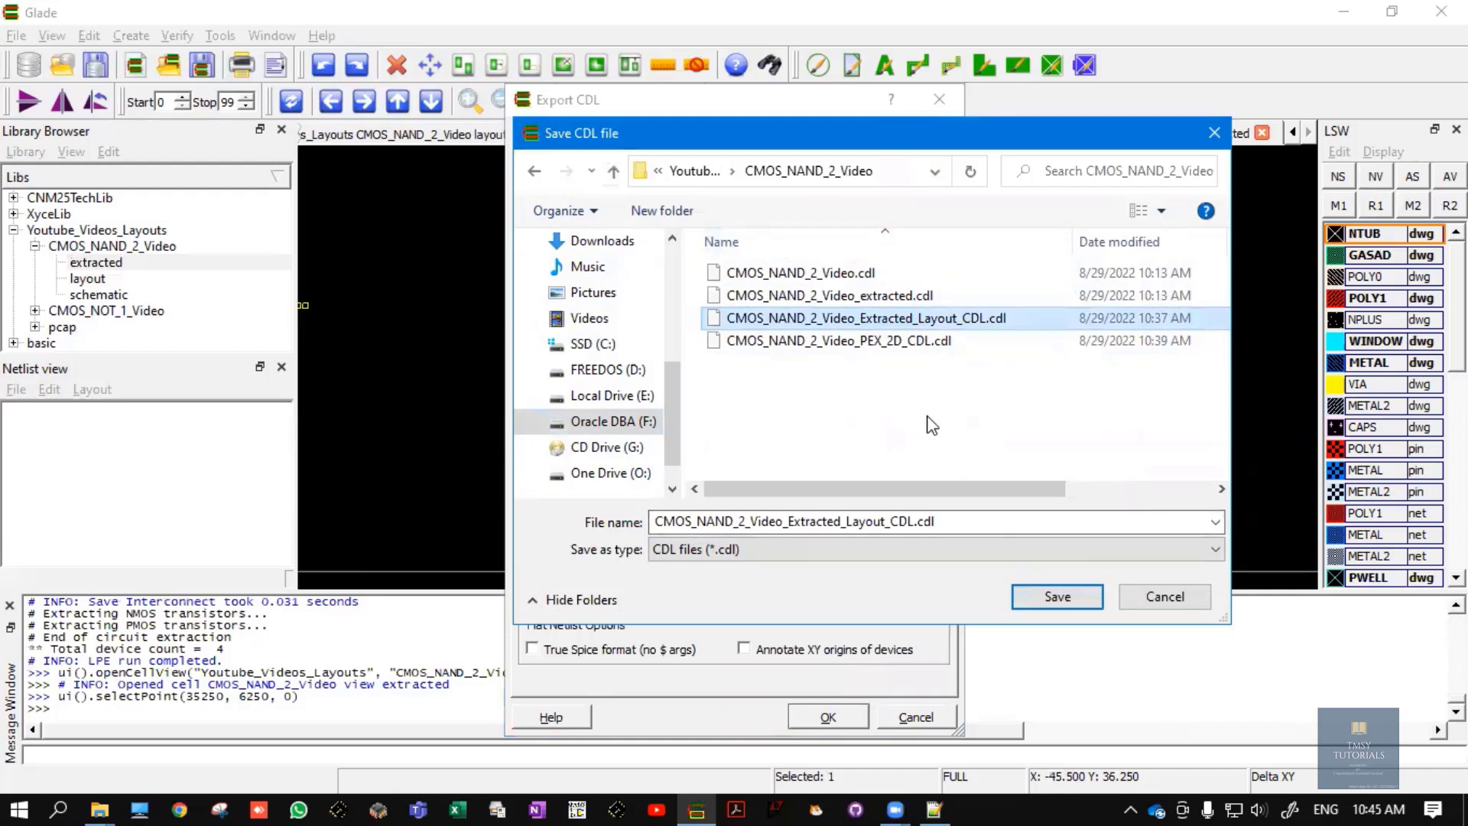
left_click(955, 541)
key("BackSpace")
key("BackSpace")
key("BackSpace")
key("BackSpace")
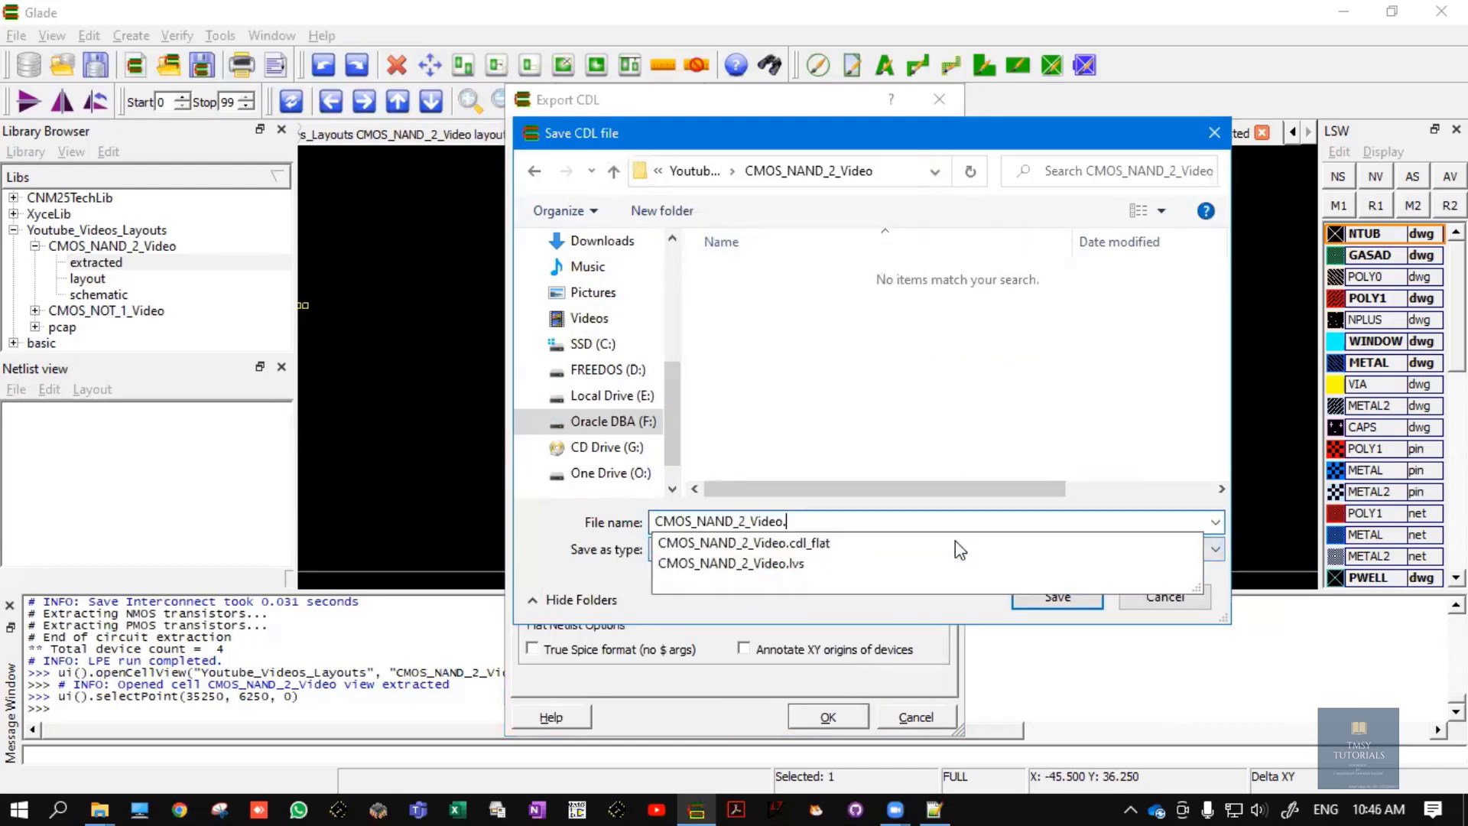
type("_")
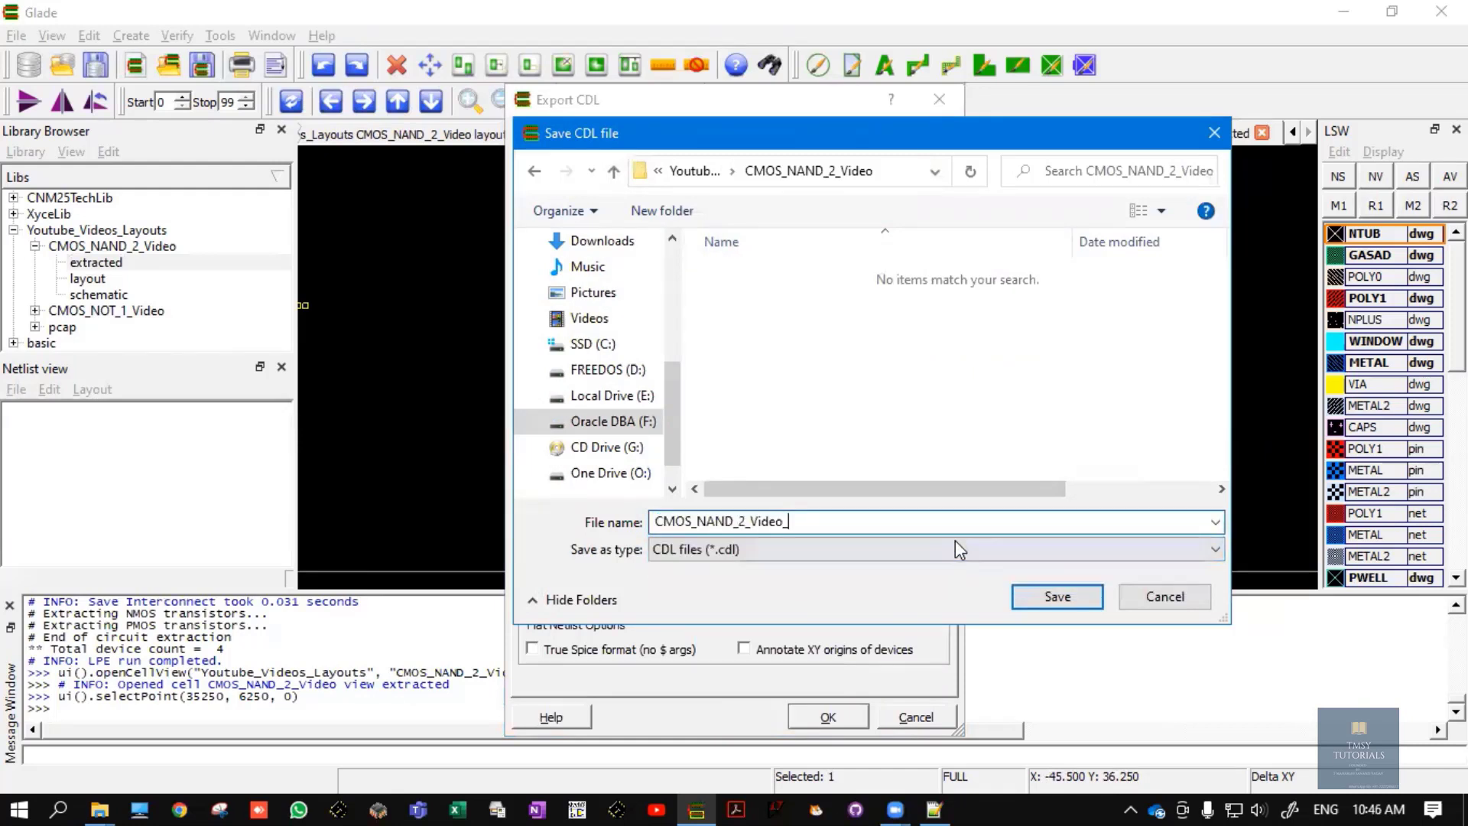
type("Extracted_Layout_CDL")
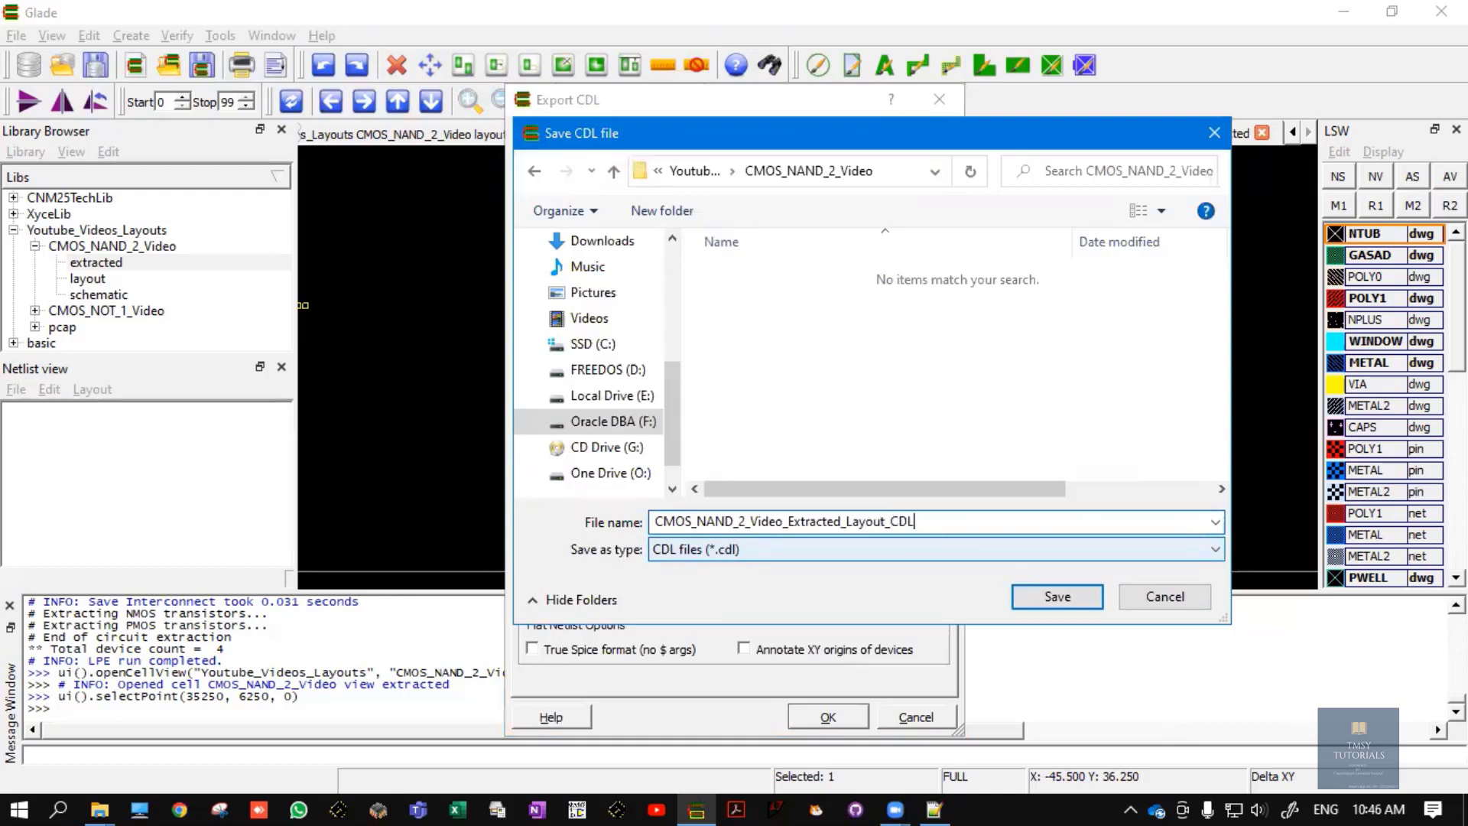
left_click(1055, 596)
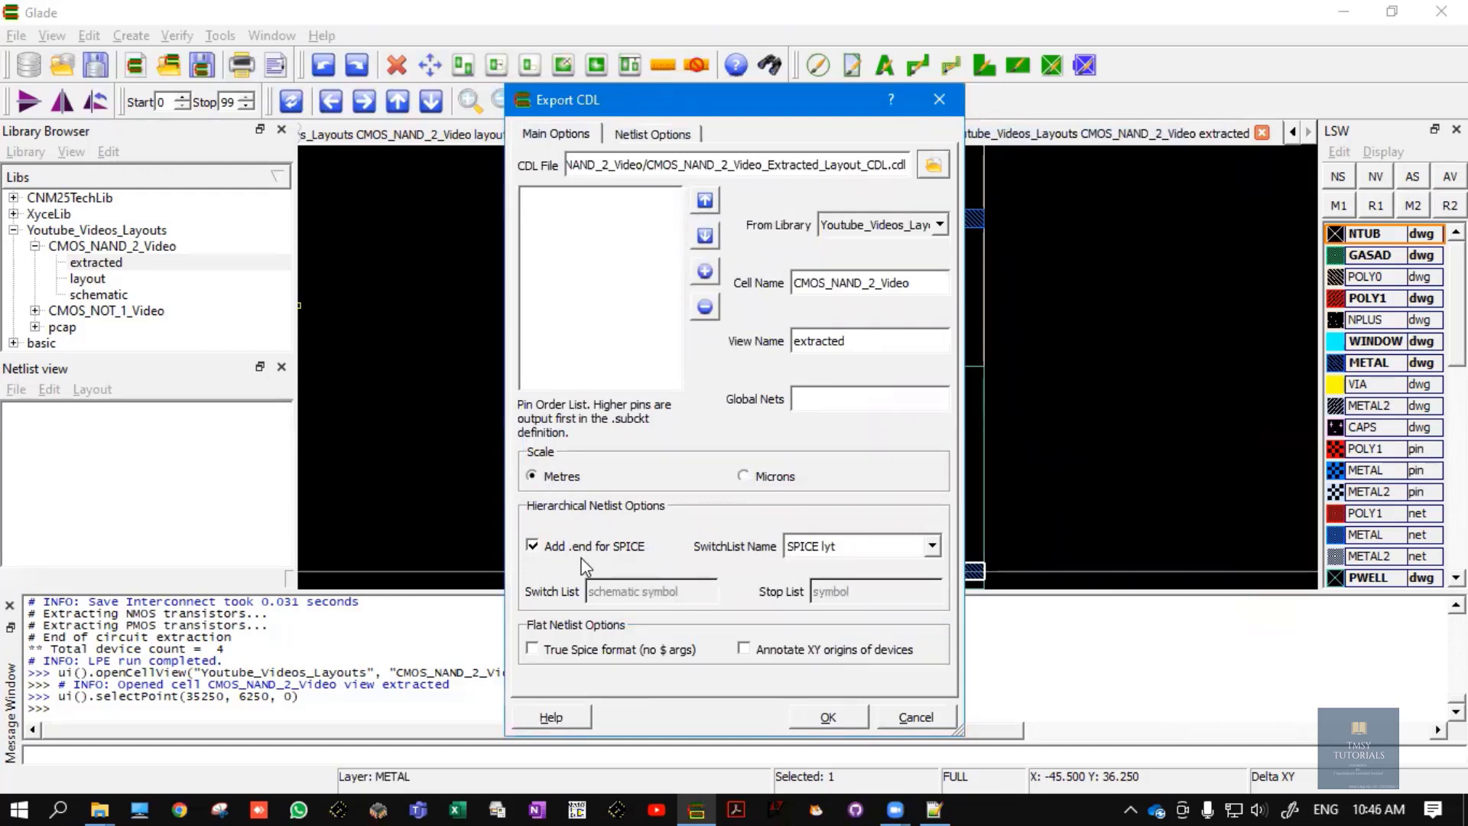
Choose the LVS switch list and write the CDL netlist.
left_click(935, 547)
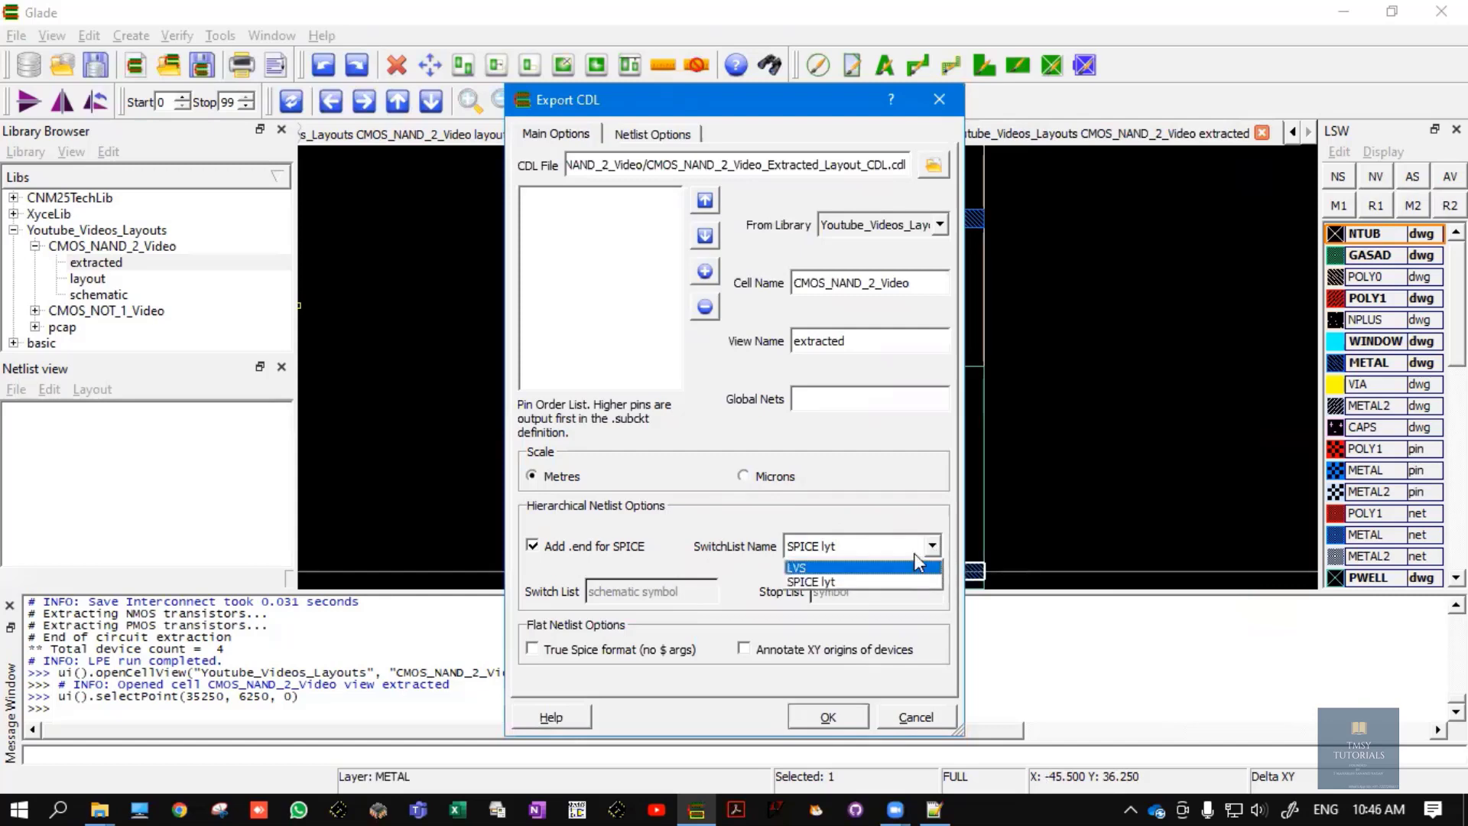
left_click(907, 583)
left_click(828, 718)
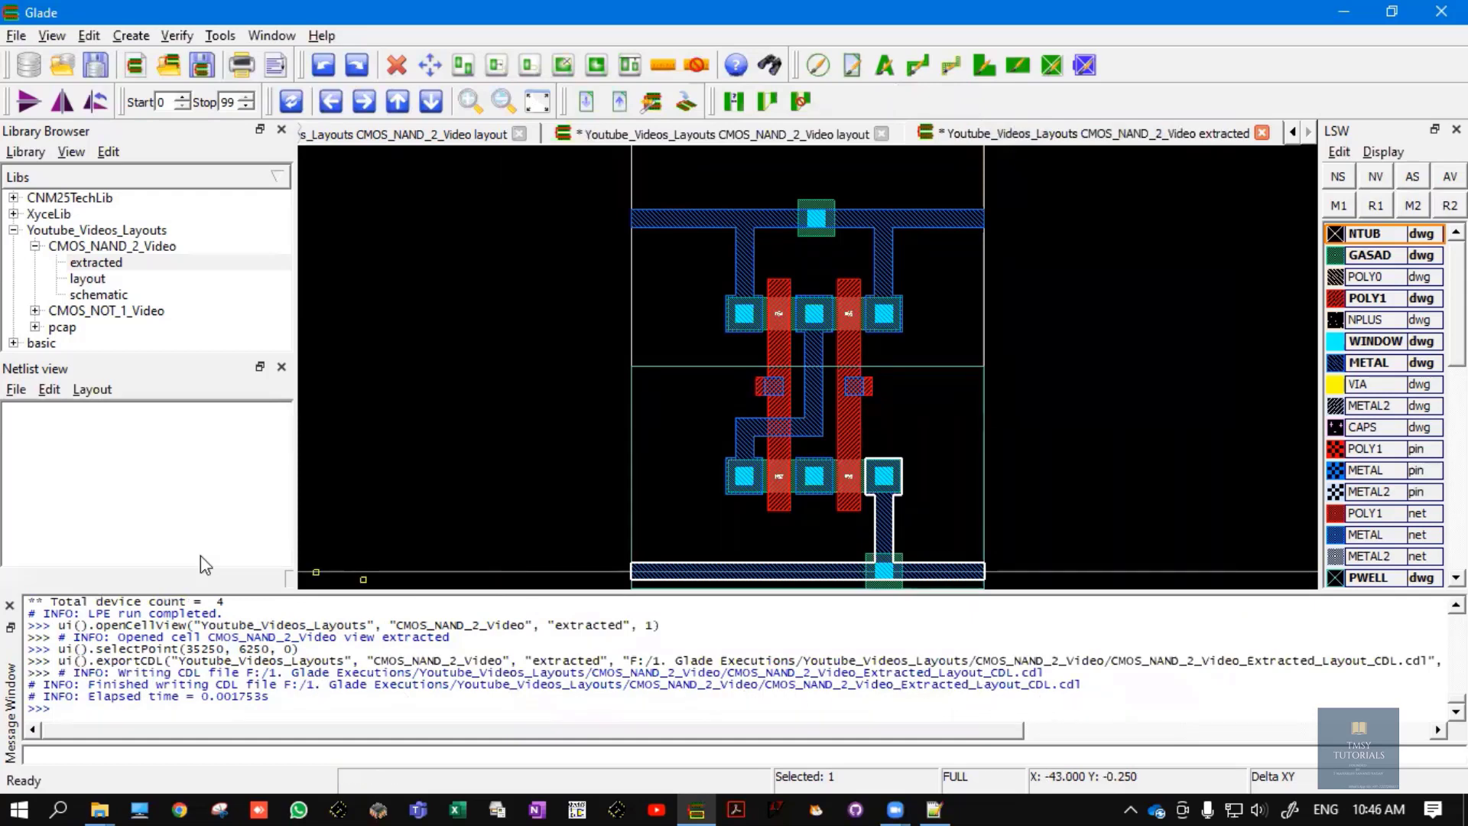
In the CMOS_NAND_2_Video folder, right-click the exported CDL netlist file.
key("alt+Tab")
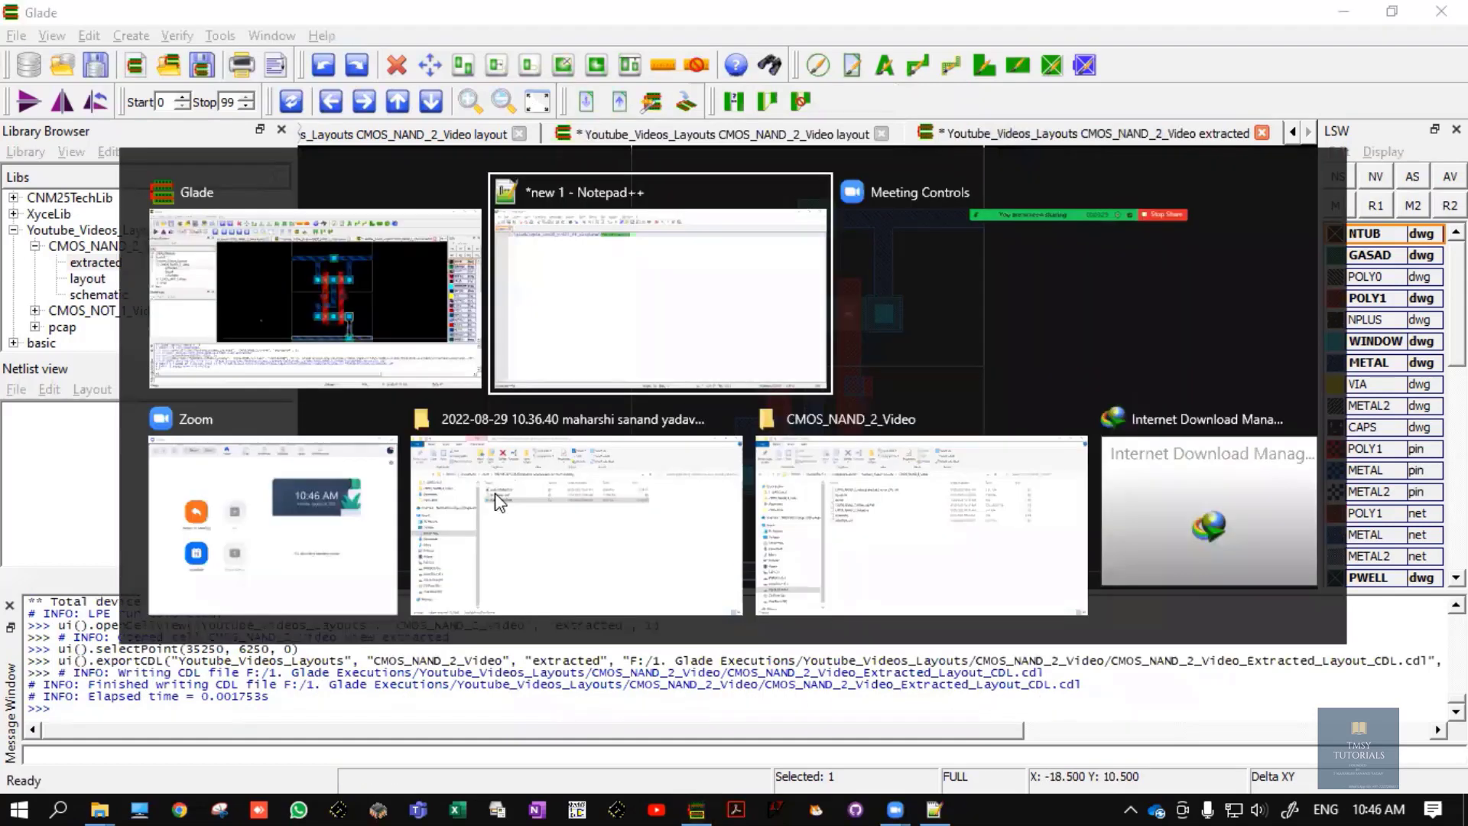
key("Tab")
key("Tab")
left_click(909, 523)
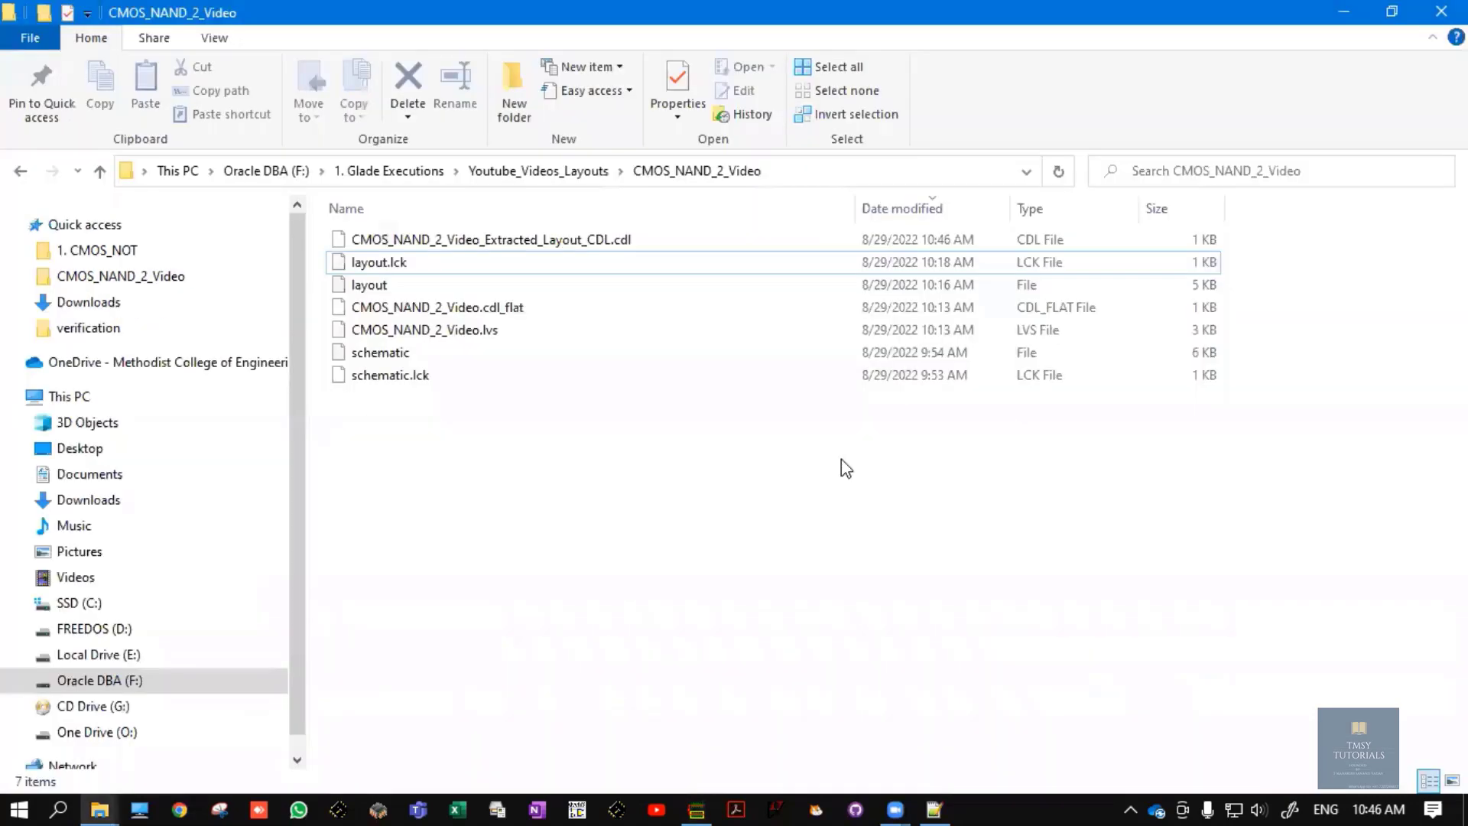
left_click(475, 241)
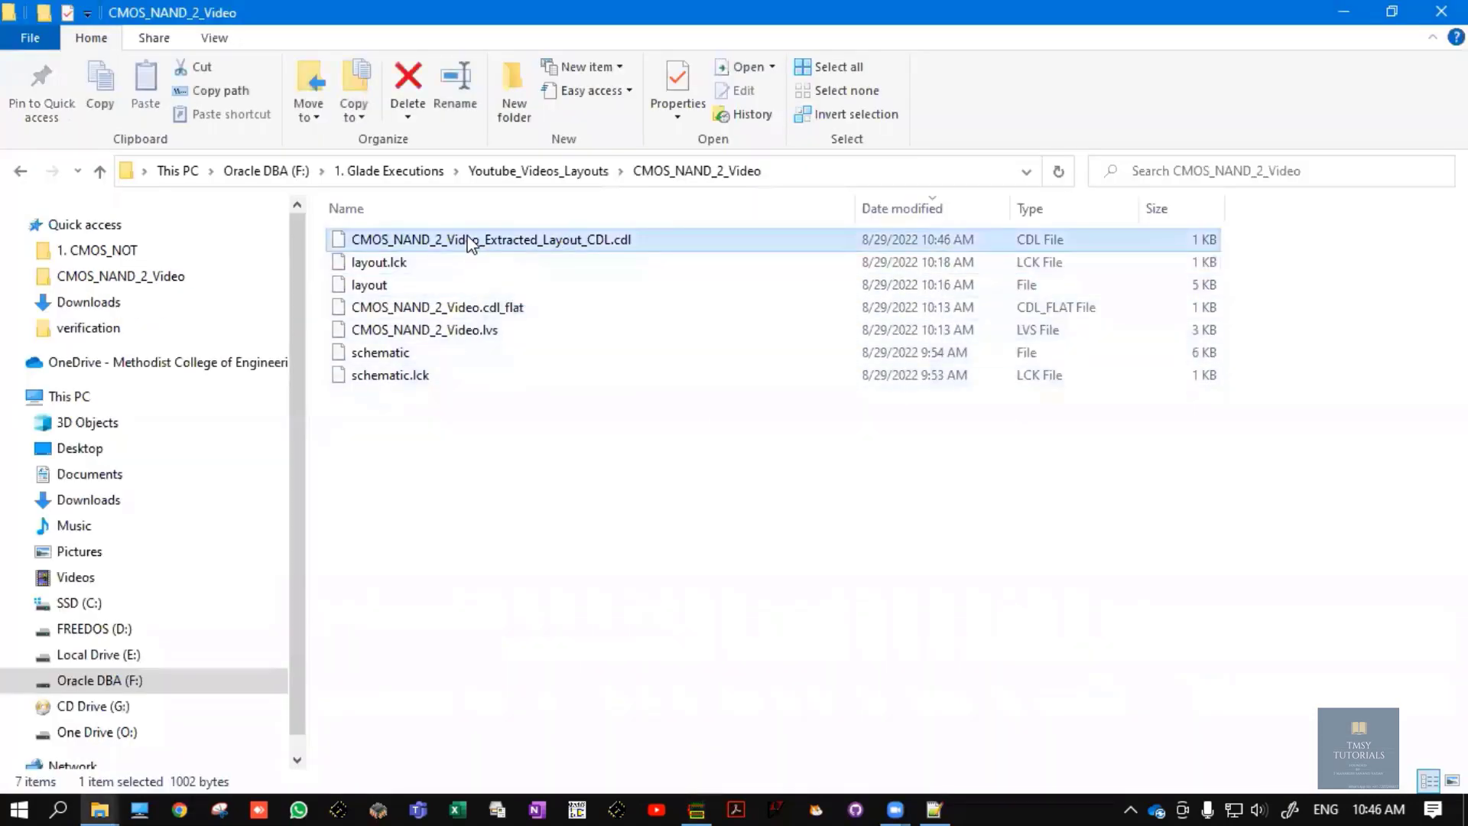
right_click(517, 247)
Open the CDL in Notepad++ and highlight the w, l, ad, as, pd, ps parameters.
left_click(606, 327)
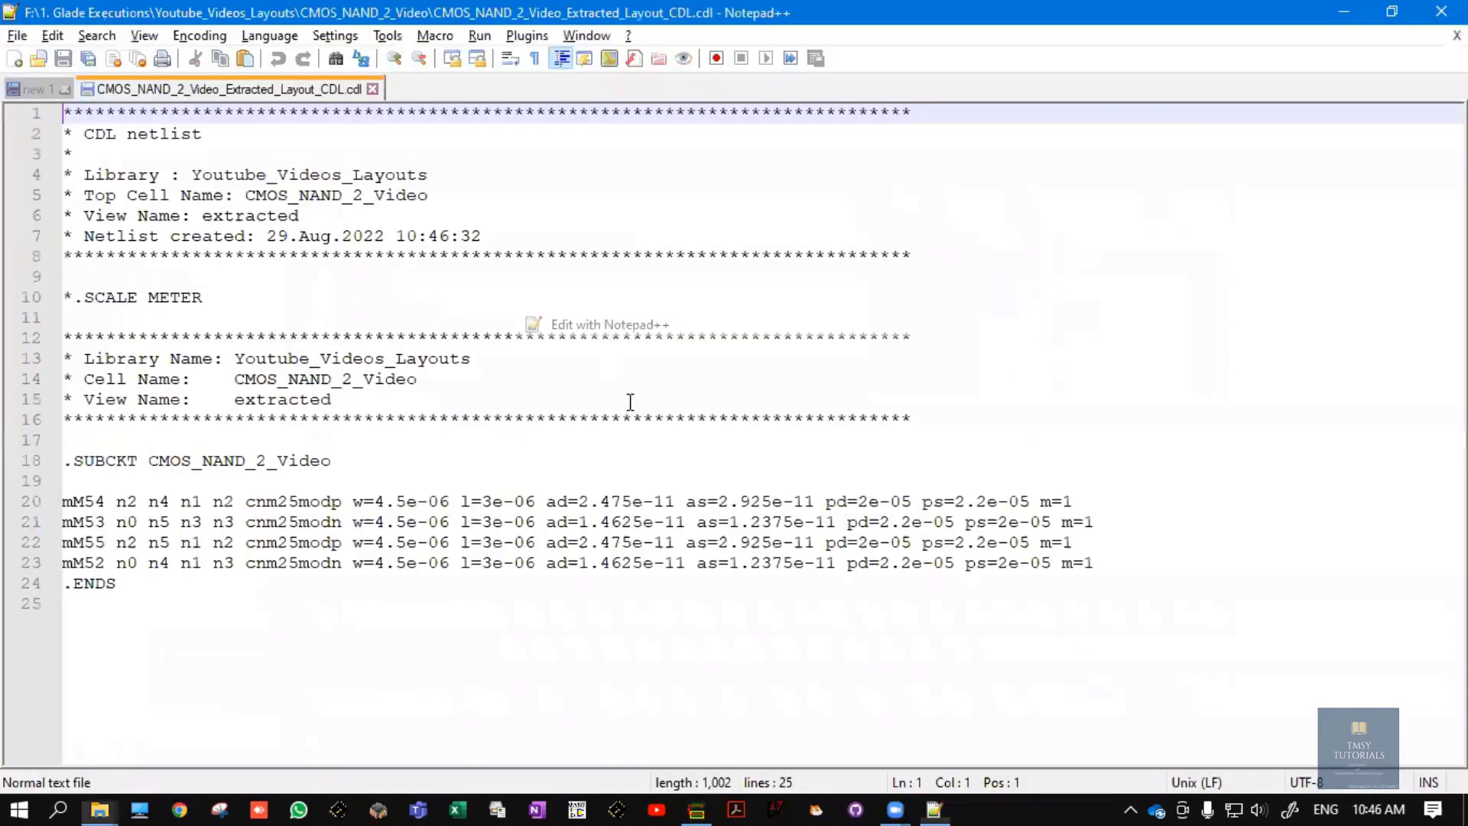
left_click(287, 542)
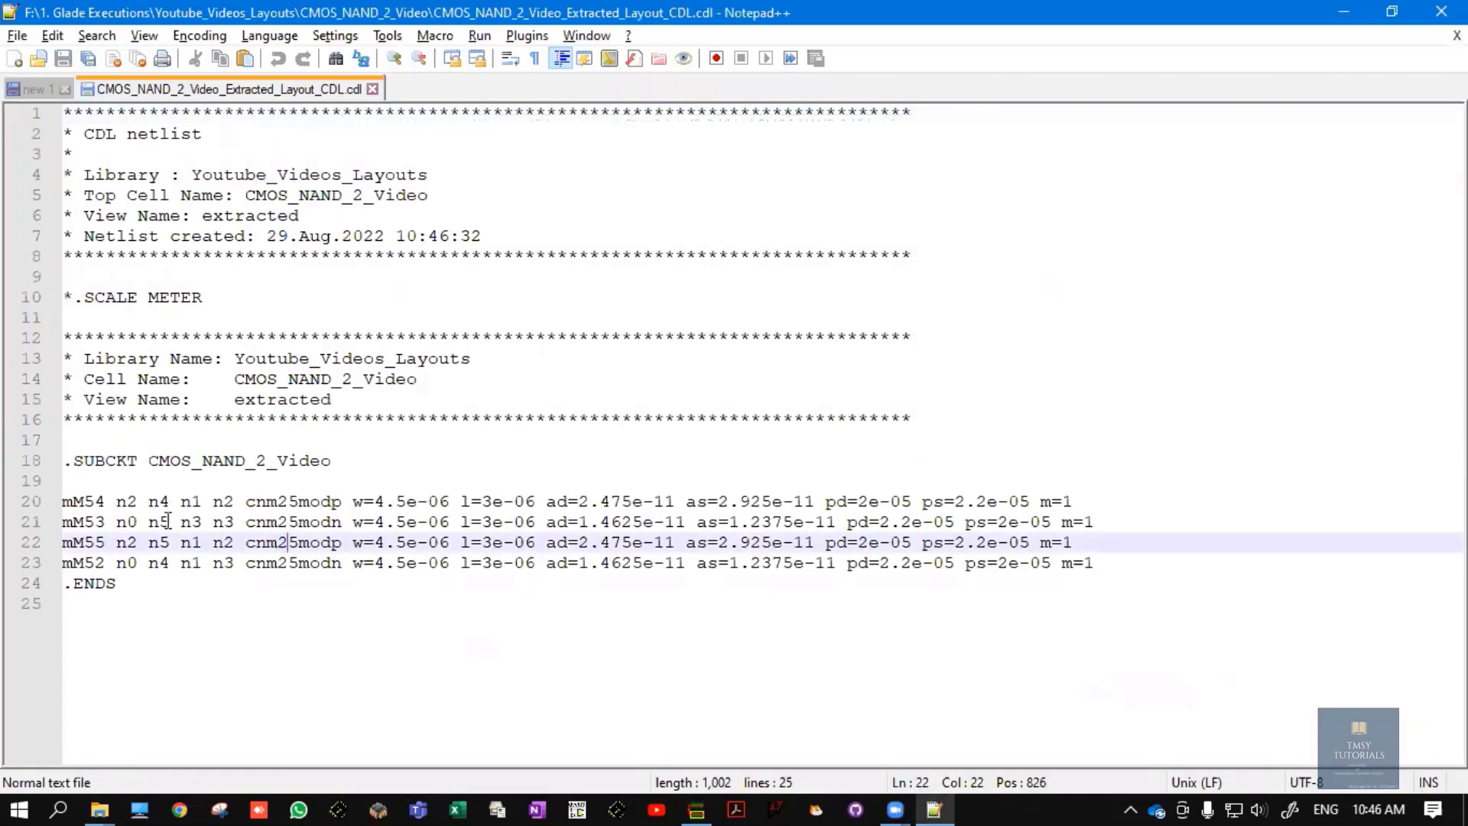
double_click(359, 502)
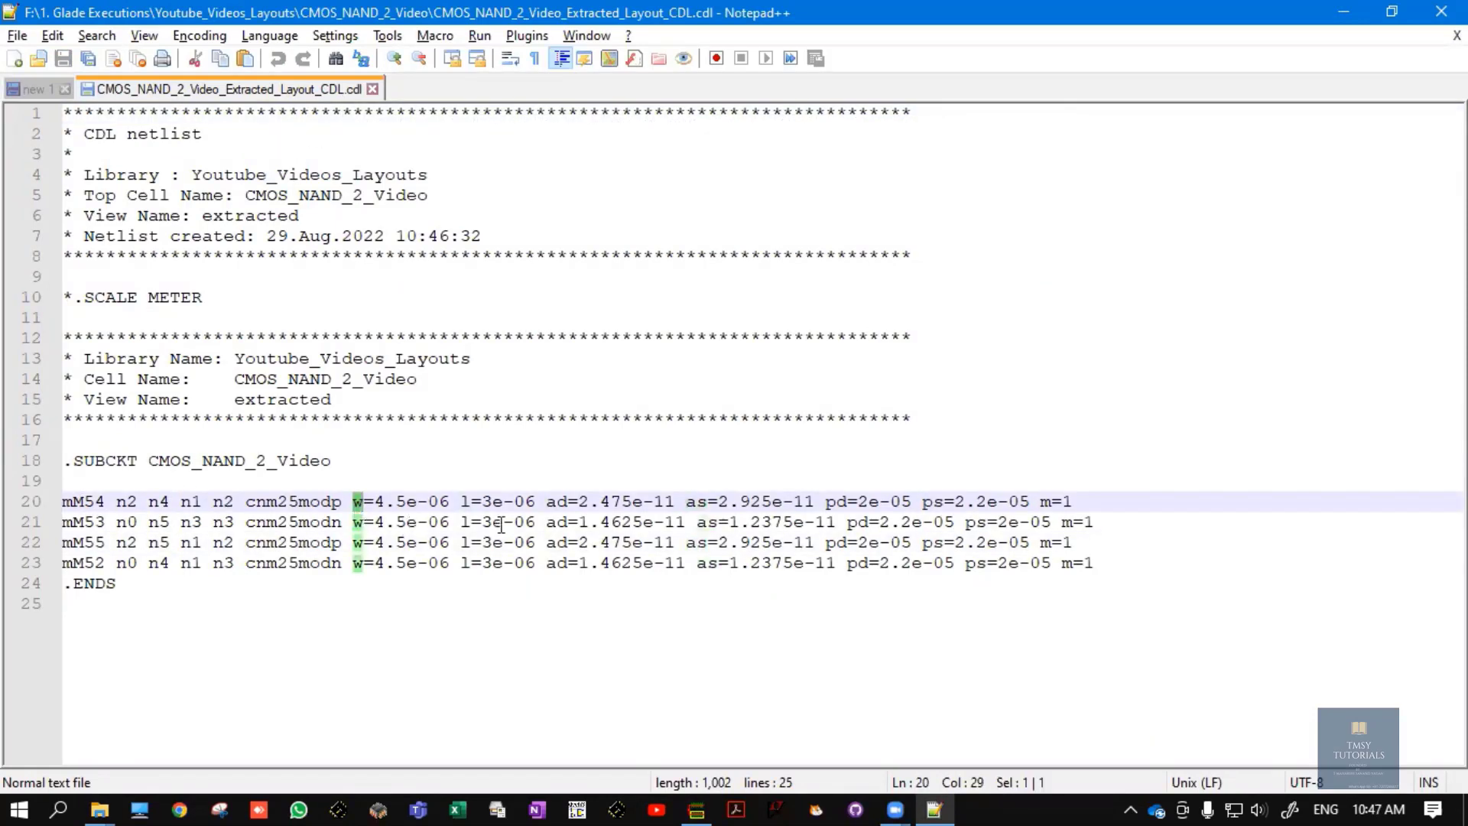
double_click(465, 502)
double_click(556, 501)
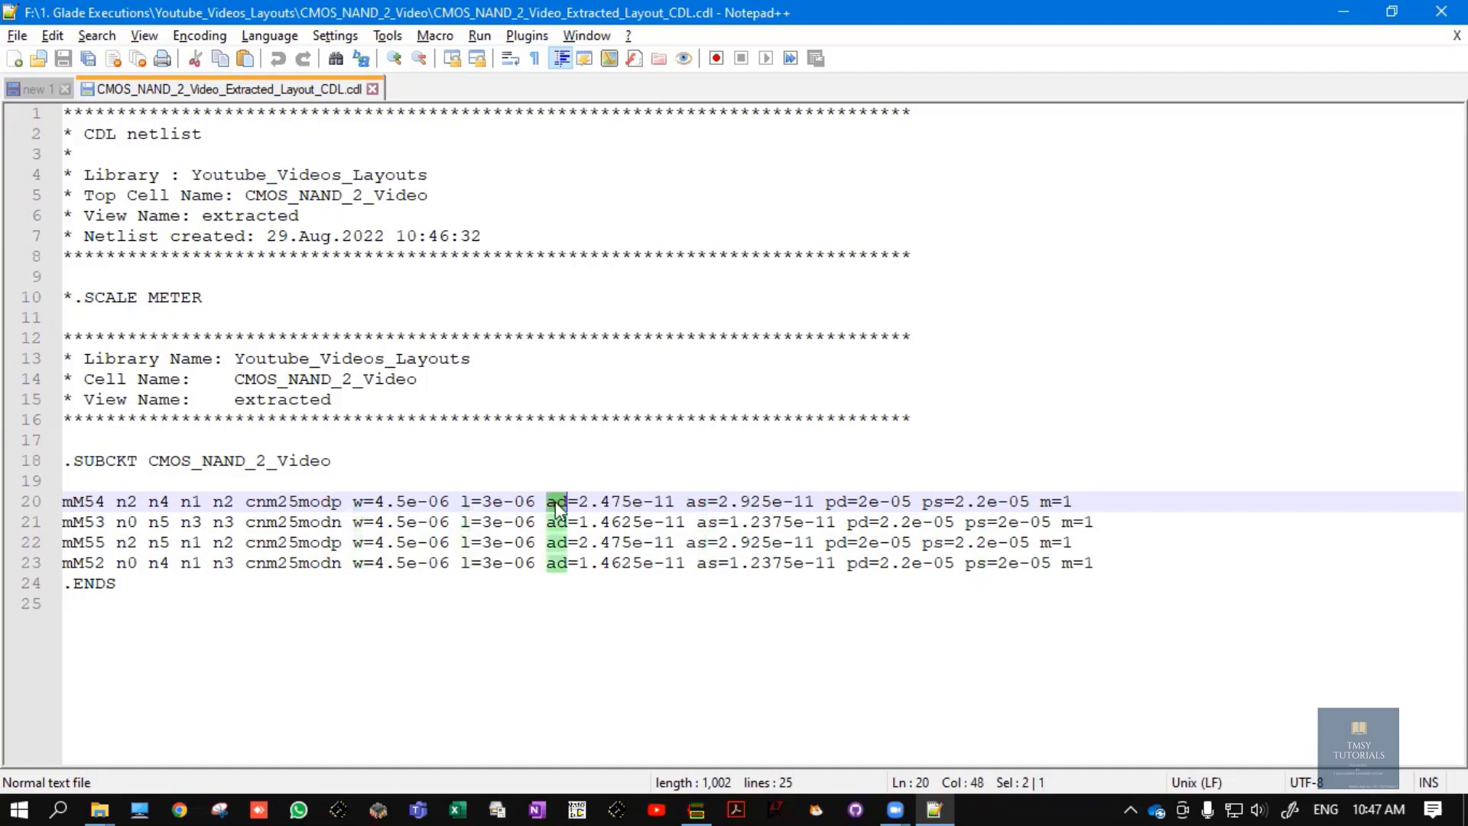
double_click(697, 501)
double_click(835, 501)
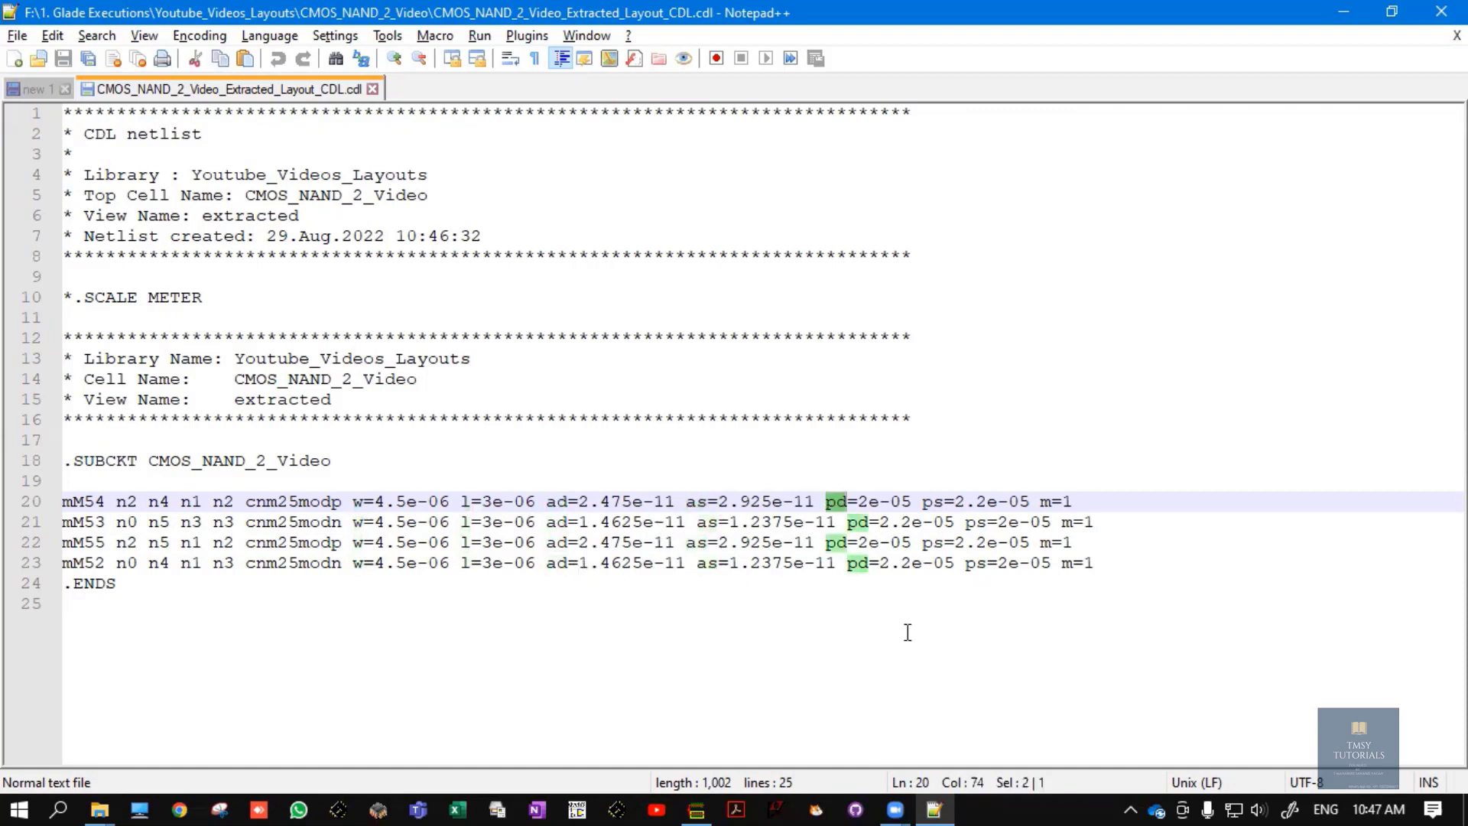
double_click(932, 502)
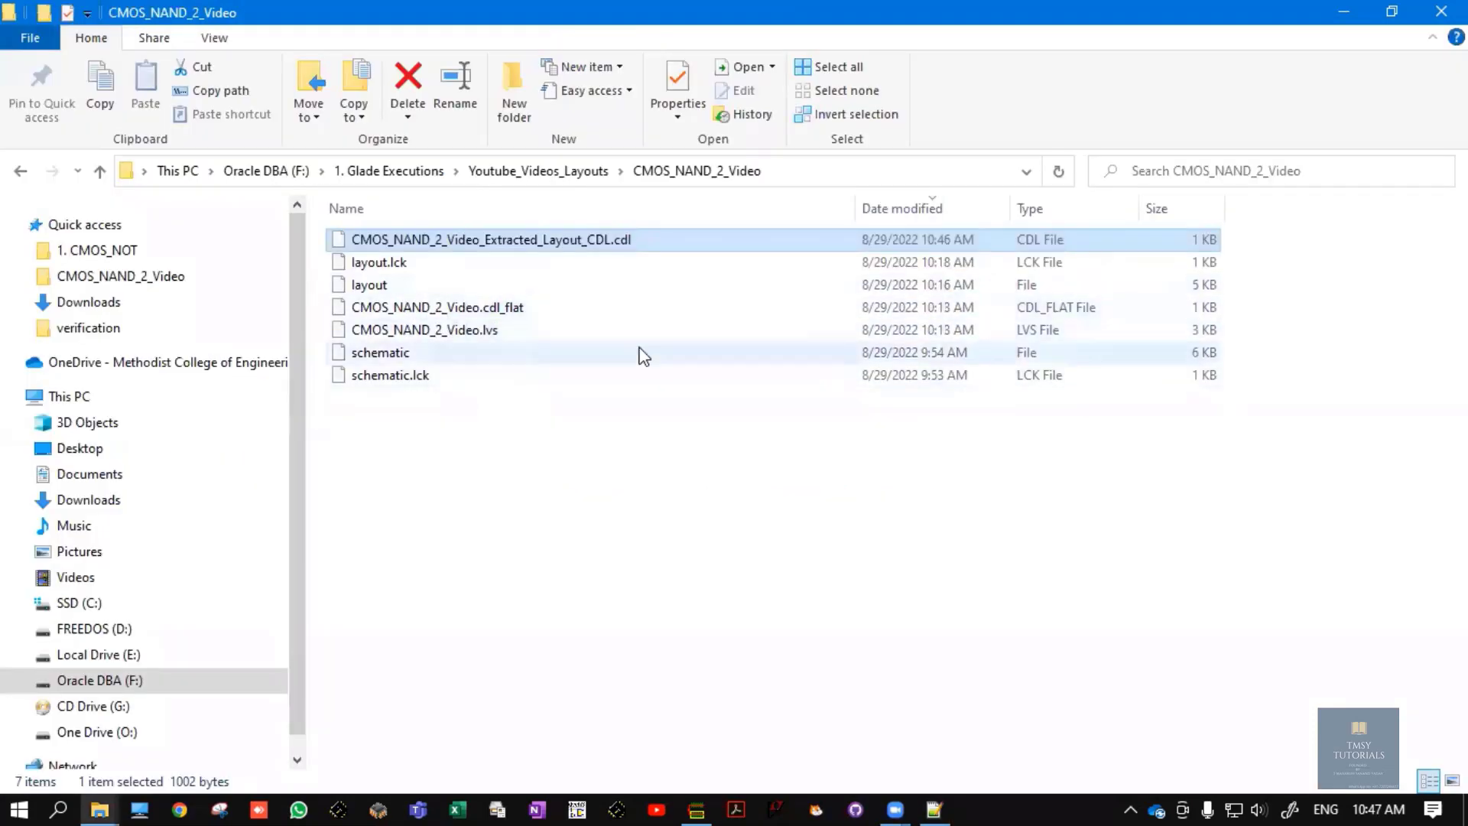
Open CMOS_NAND_2_Video.lvs in Notepad++, showing 4 devices and 6 nets per netlist.
left_click(1020, 333)
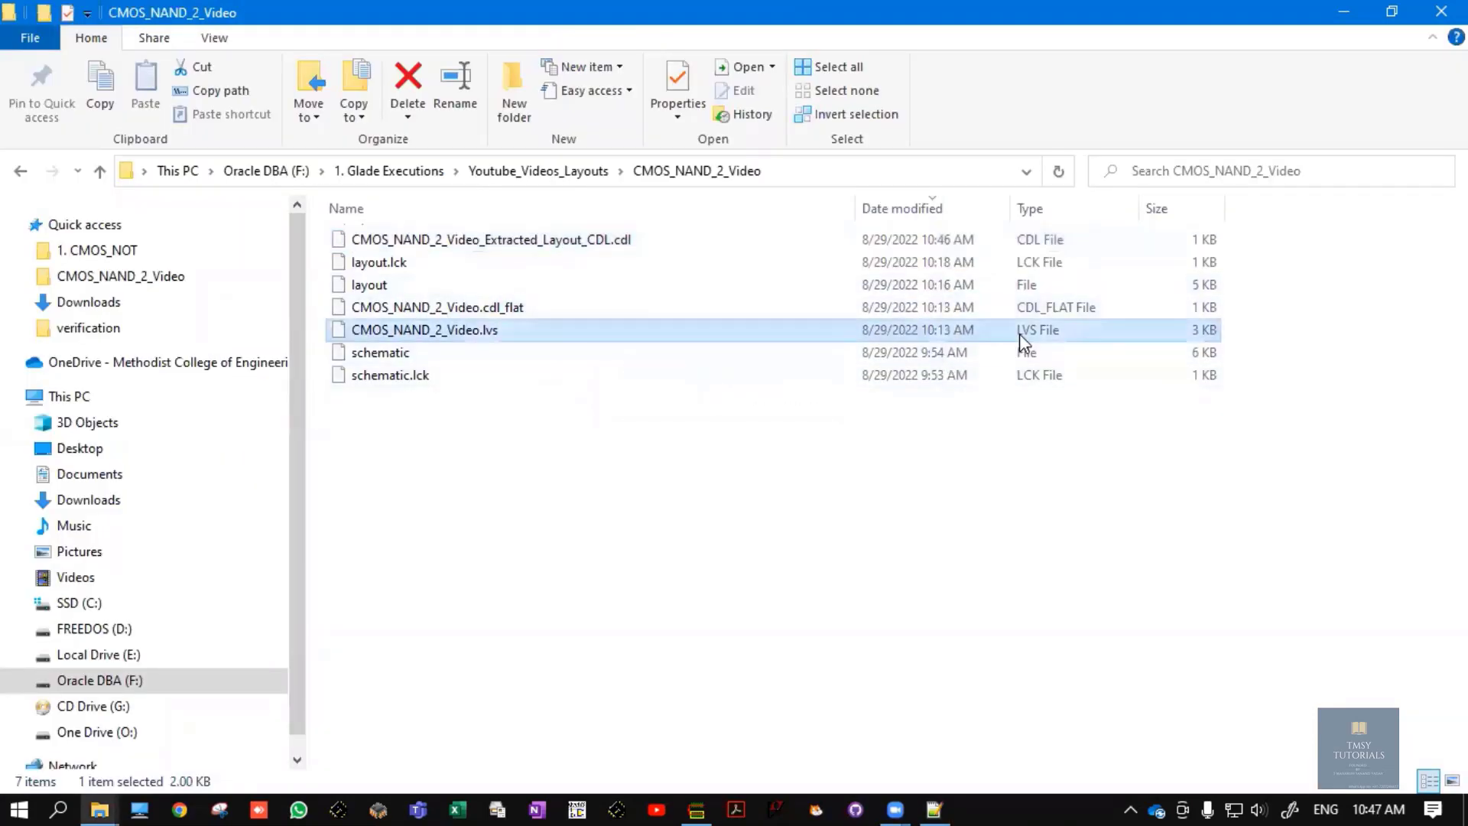
right_click(487, 329)
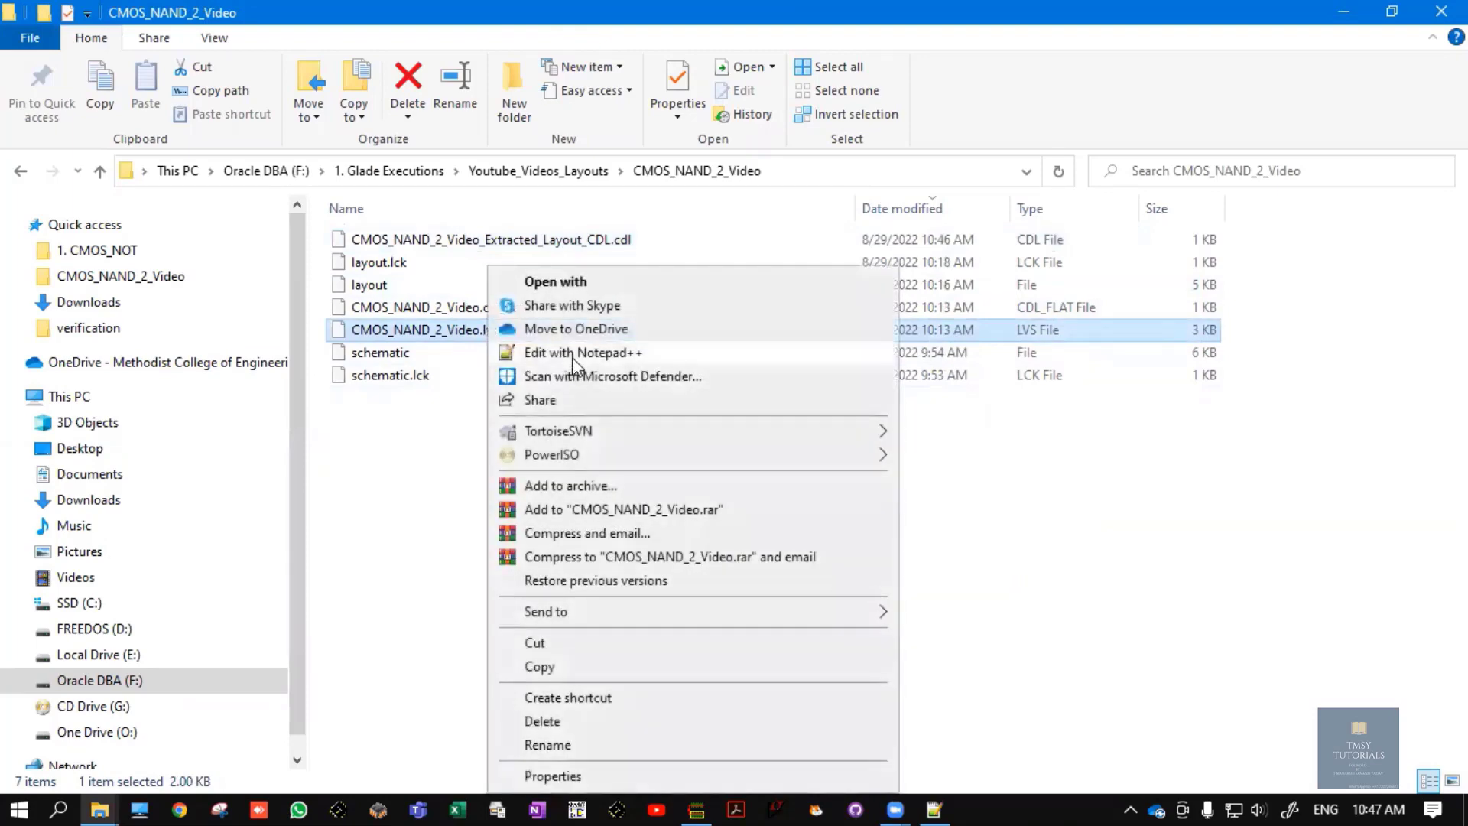
left_click(576, 352)
left_click(218, 439)
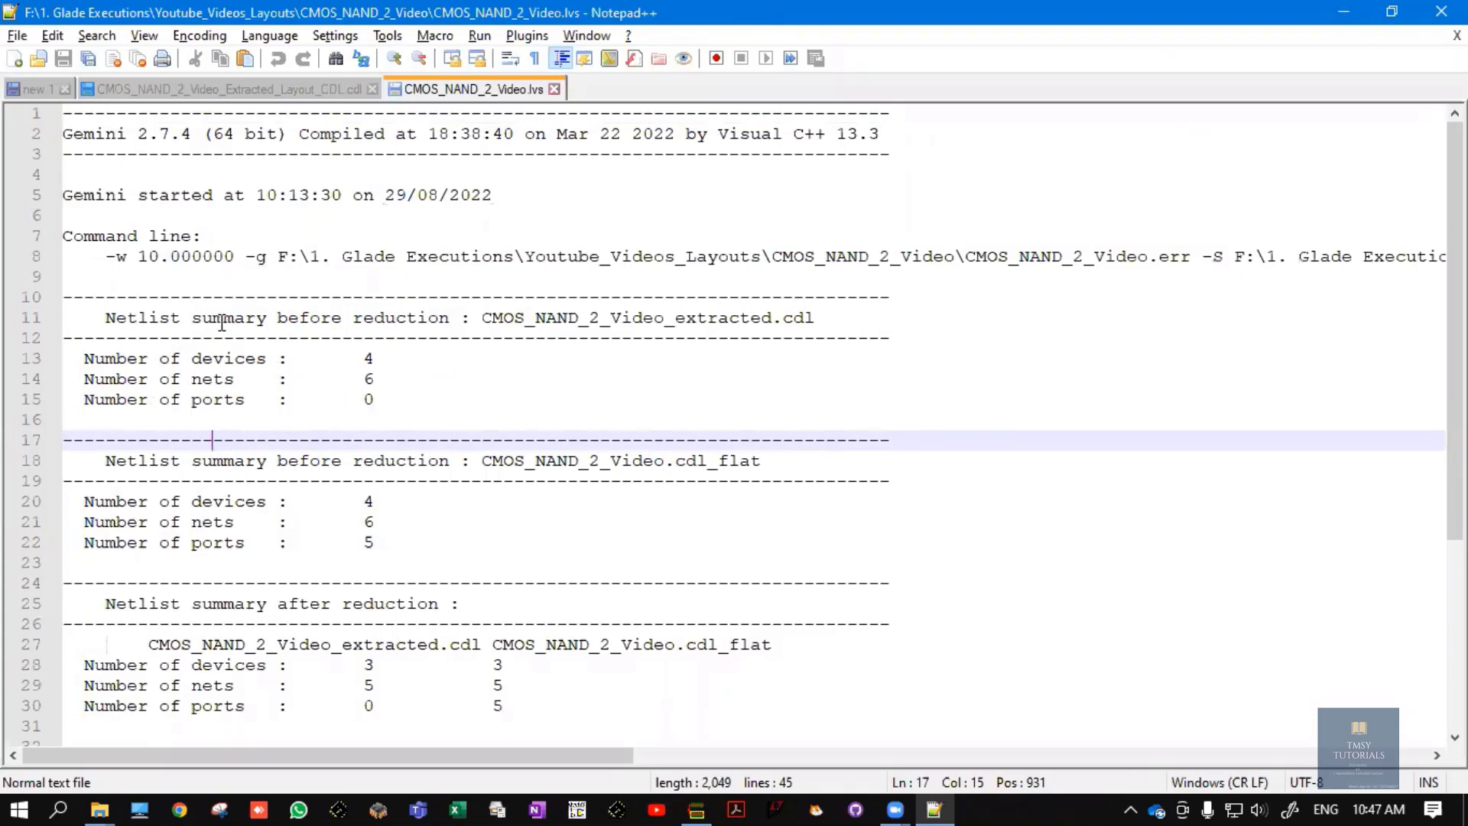
double_click(311, 319)
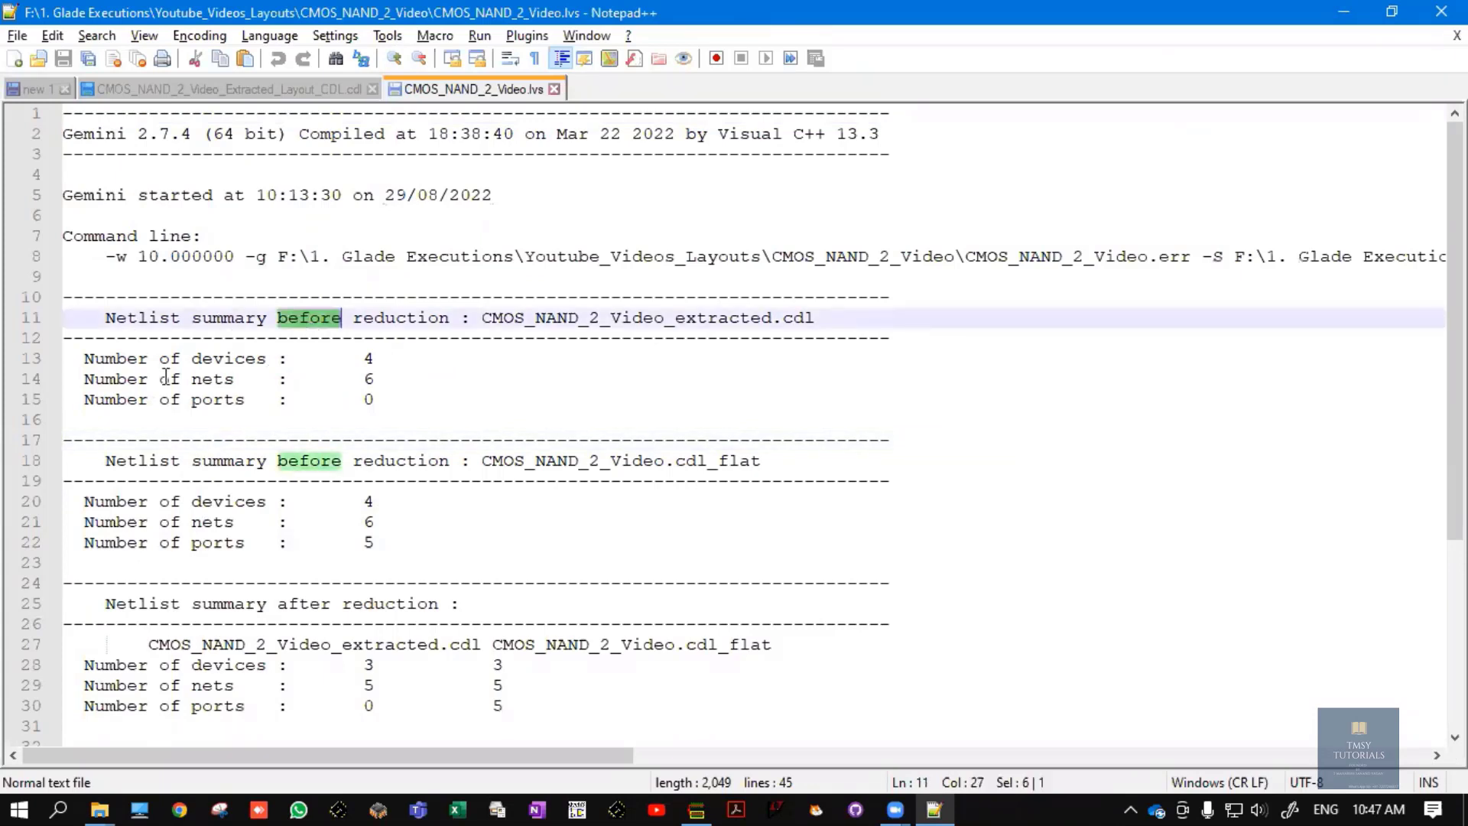
double_click(114, 364)
left_click(368, 359)
double_click(368, 358)
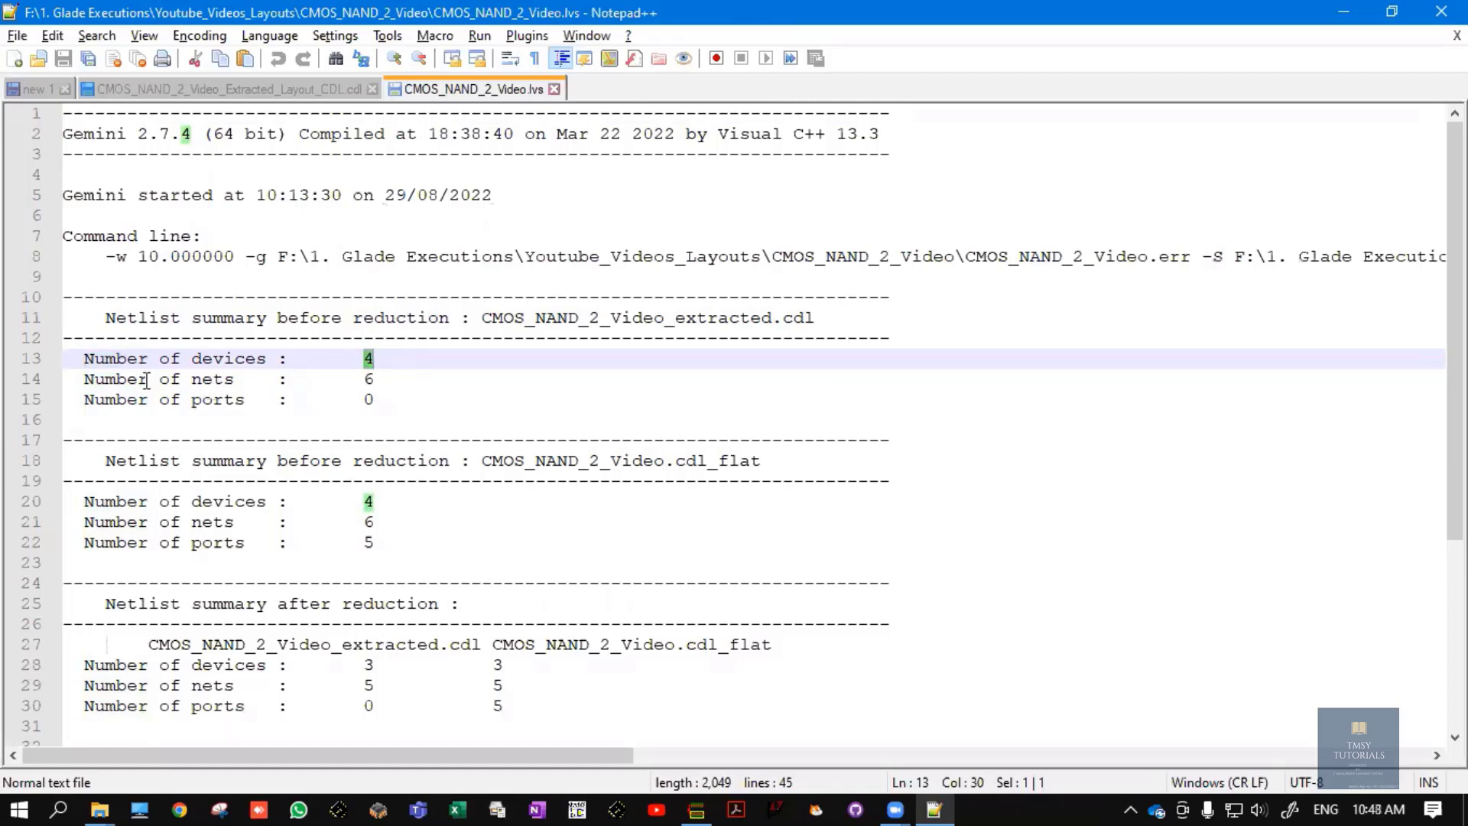
double_click(204, 380)
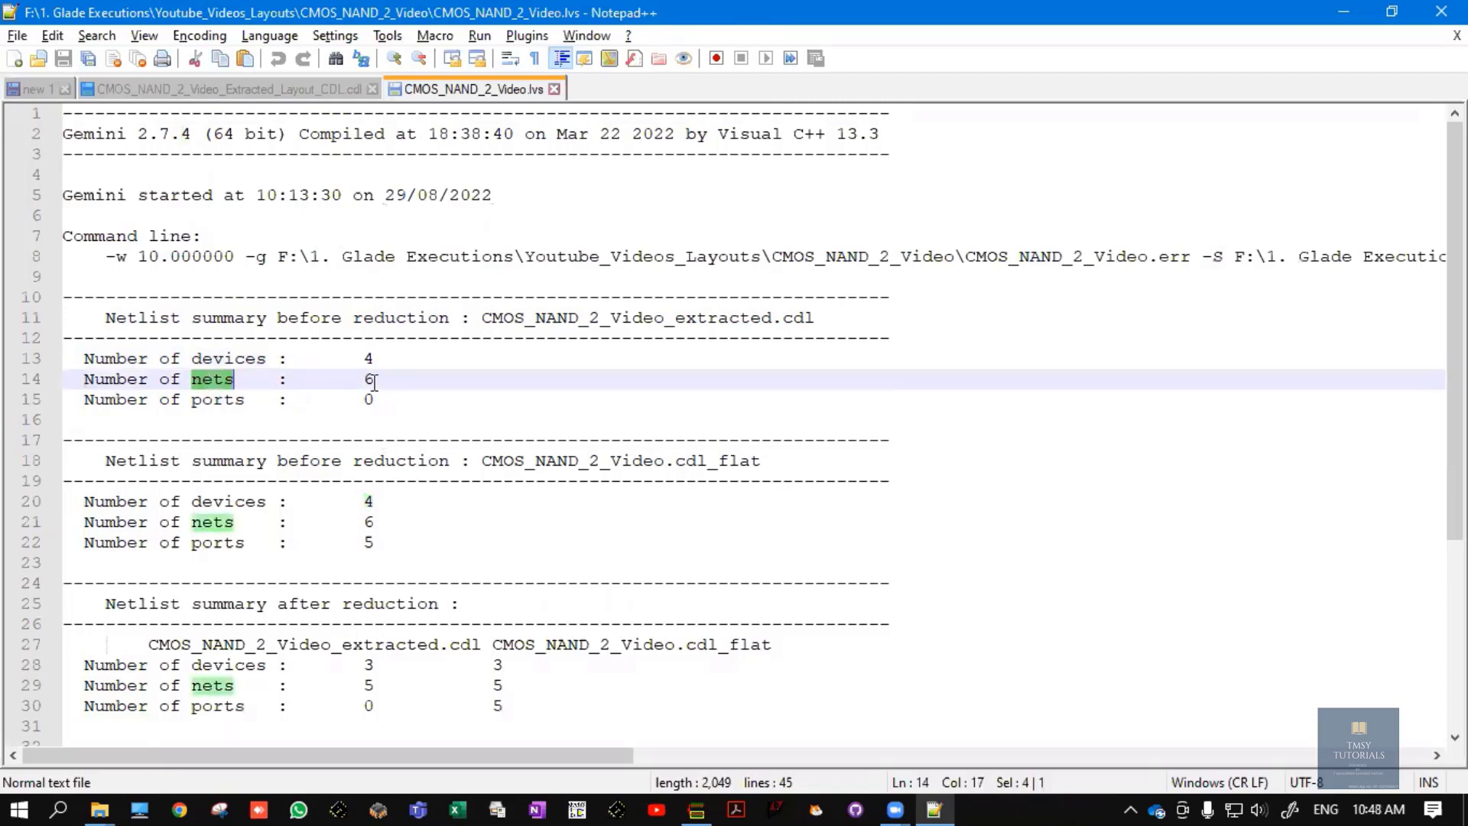
double_click(213, 400)
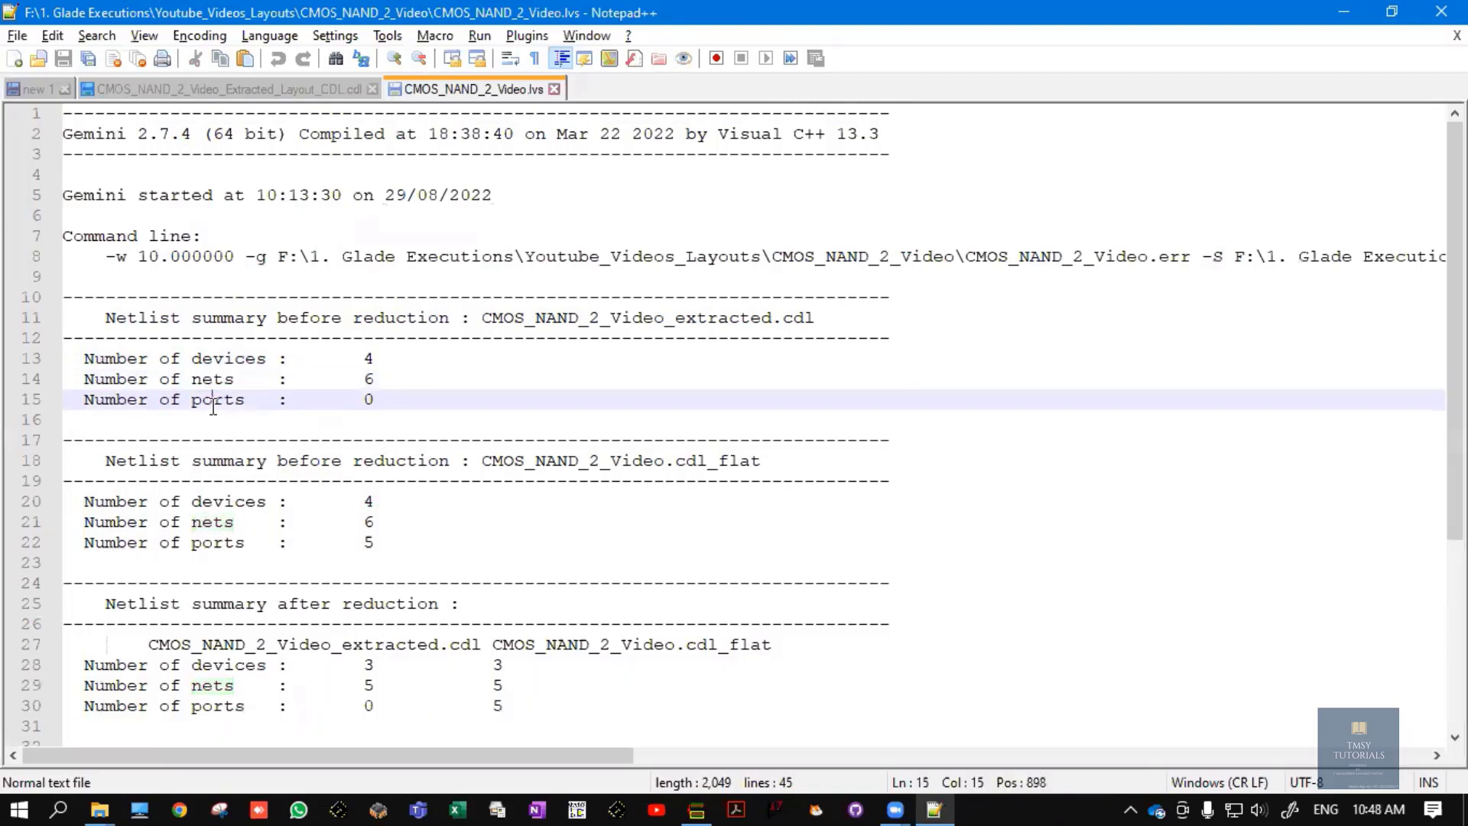
double_click(369, 401)
double_click(300, 318)
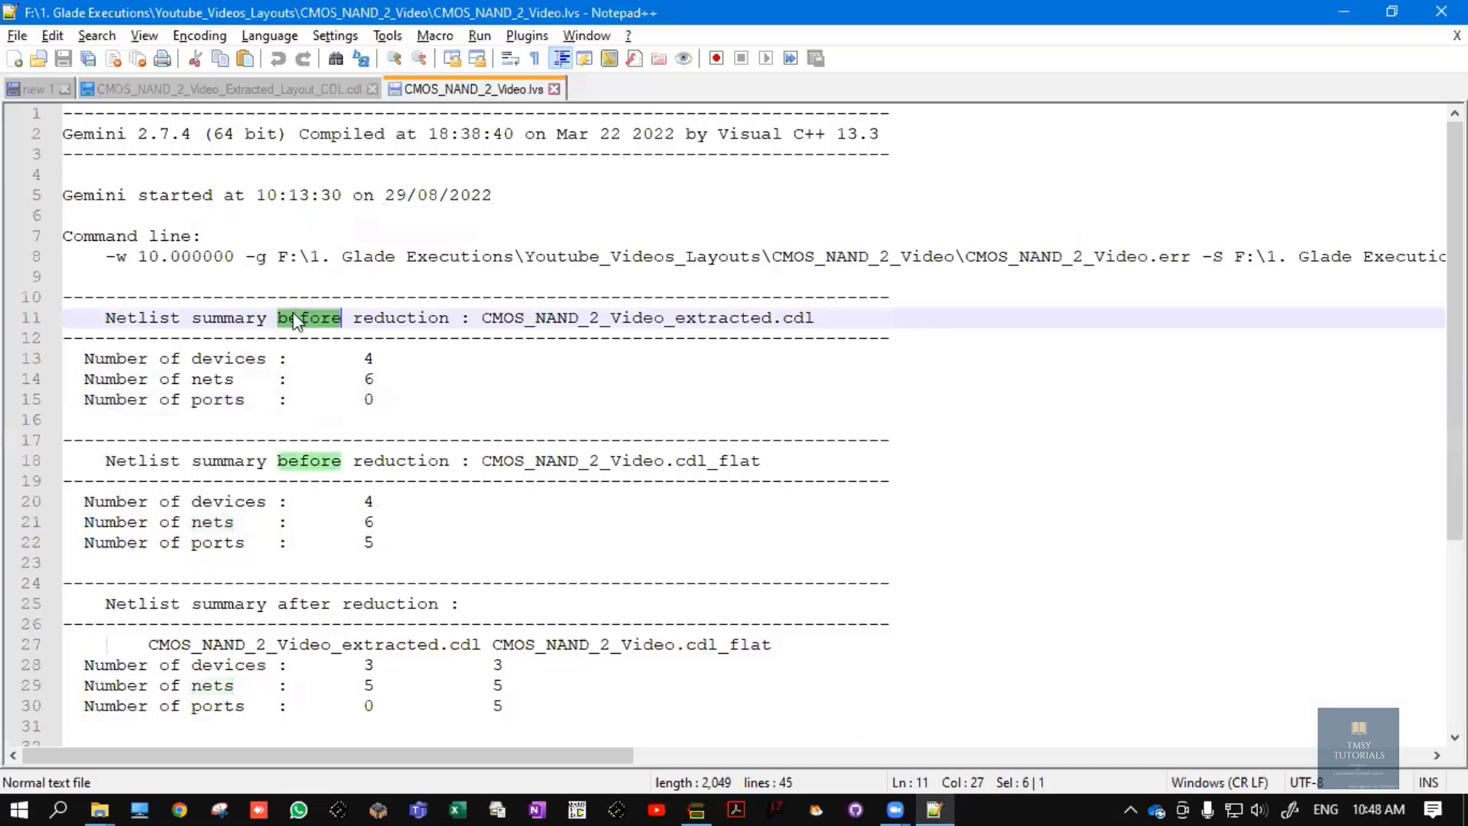
scroll(554, 486, "down", 2)
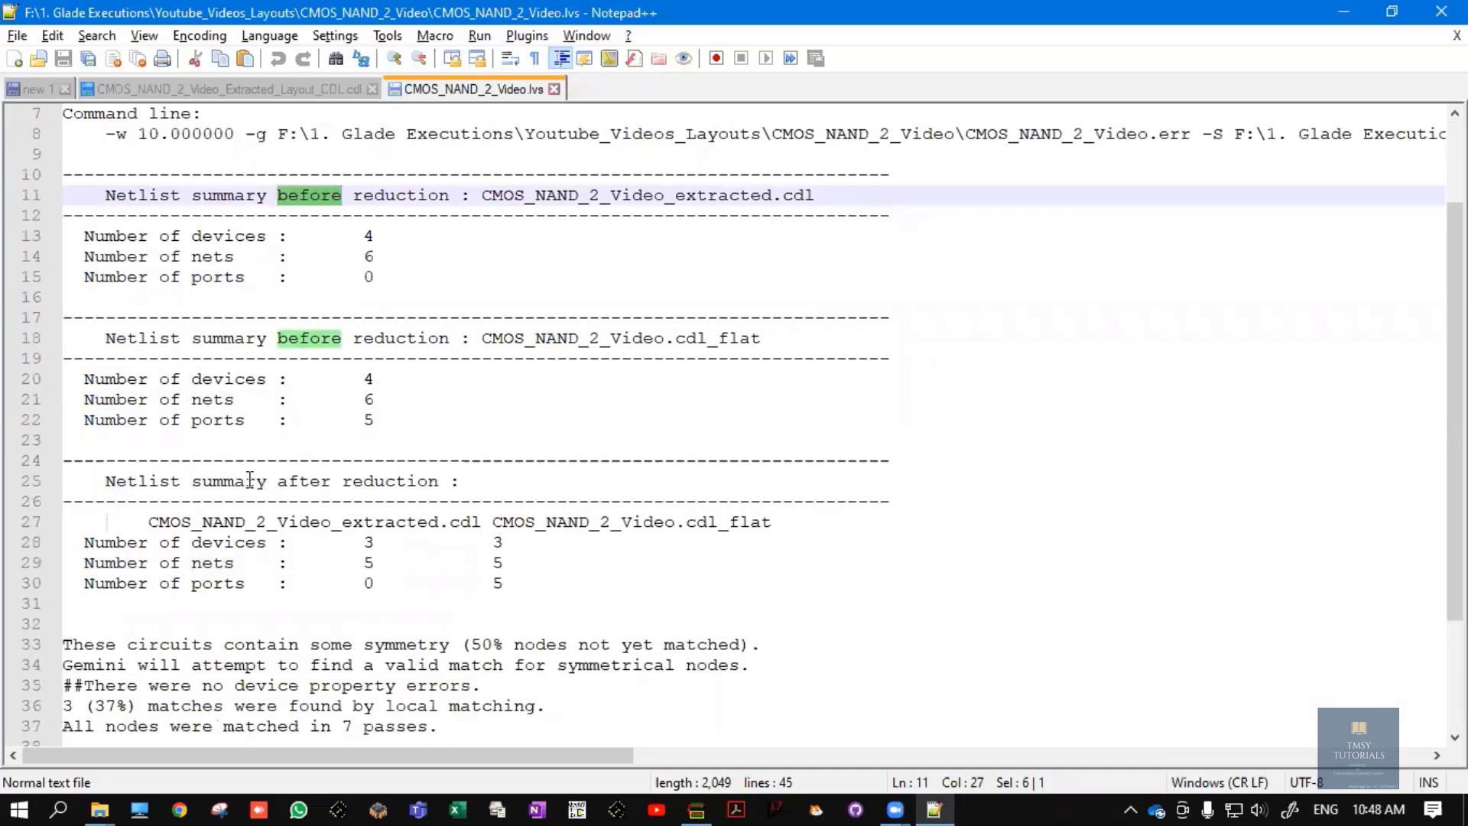
double_click(303, 482)
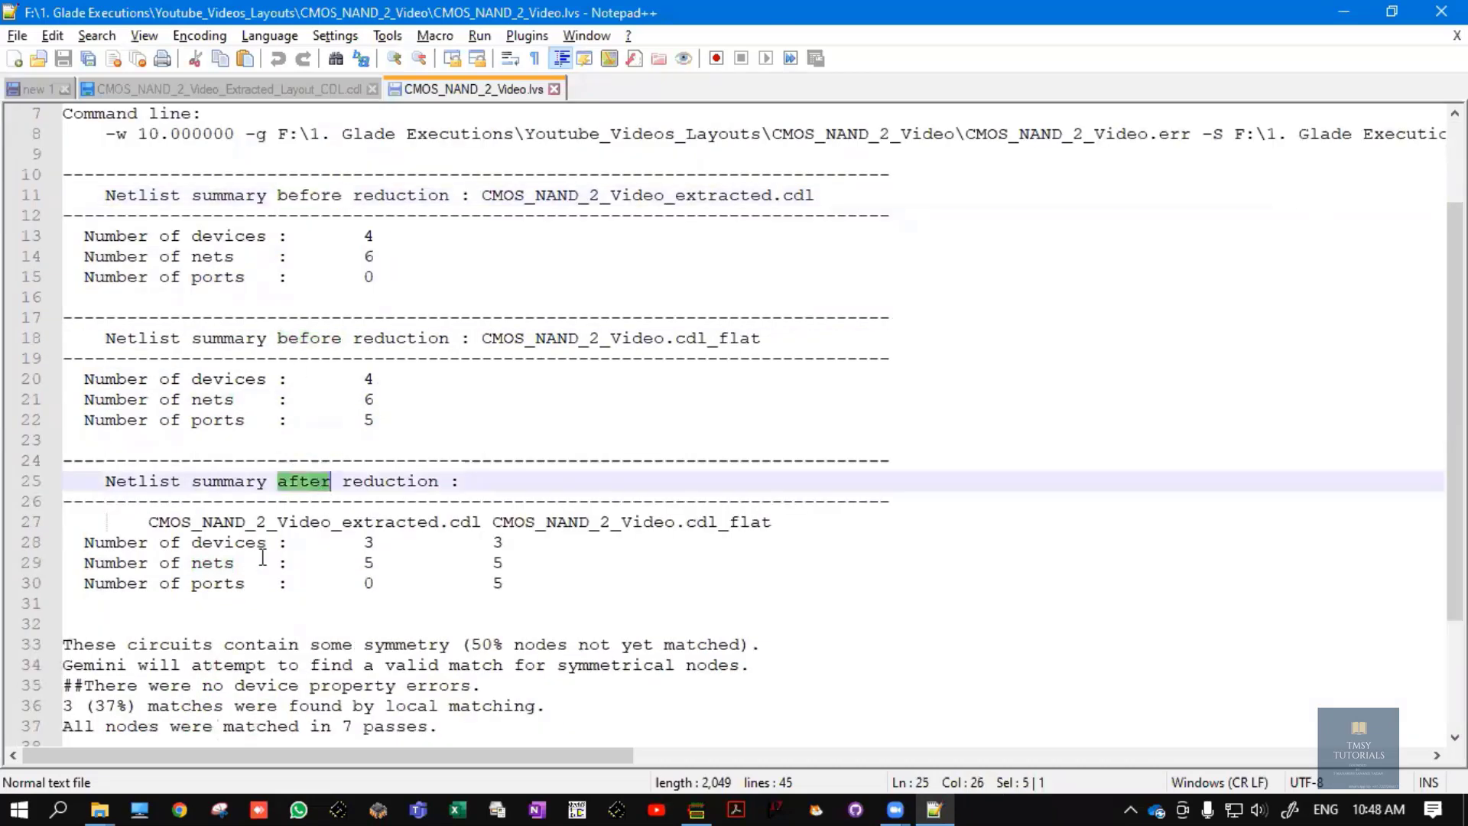
double_click(219, 543)
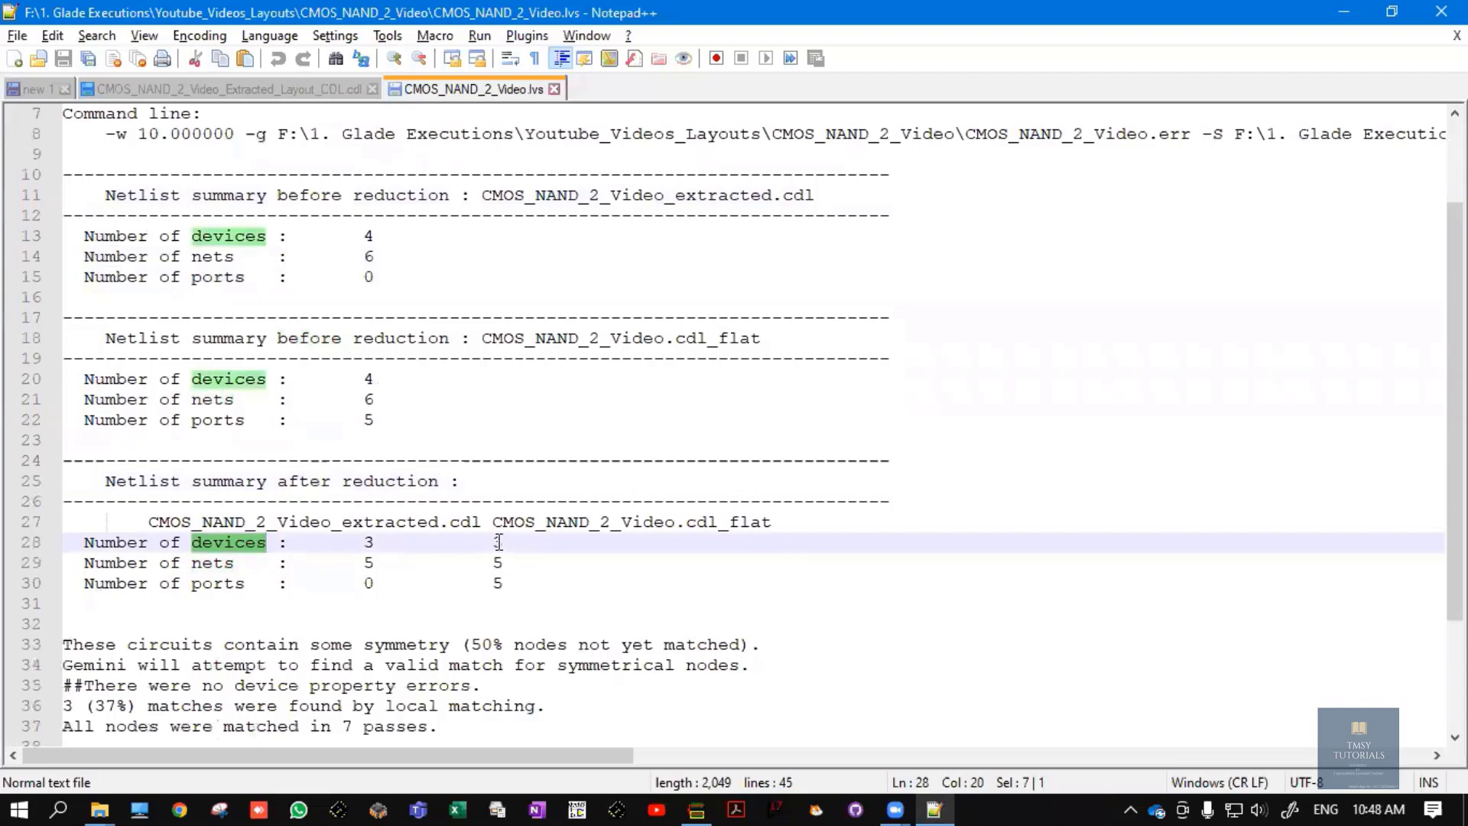
double_click(498, 543)
double_click(206, 563)
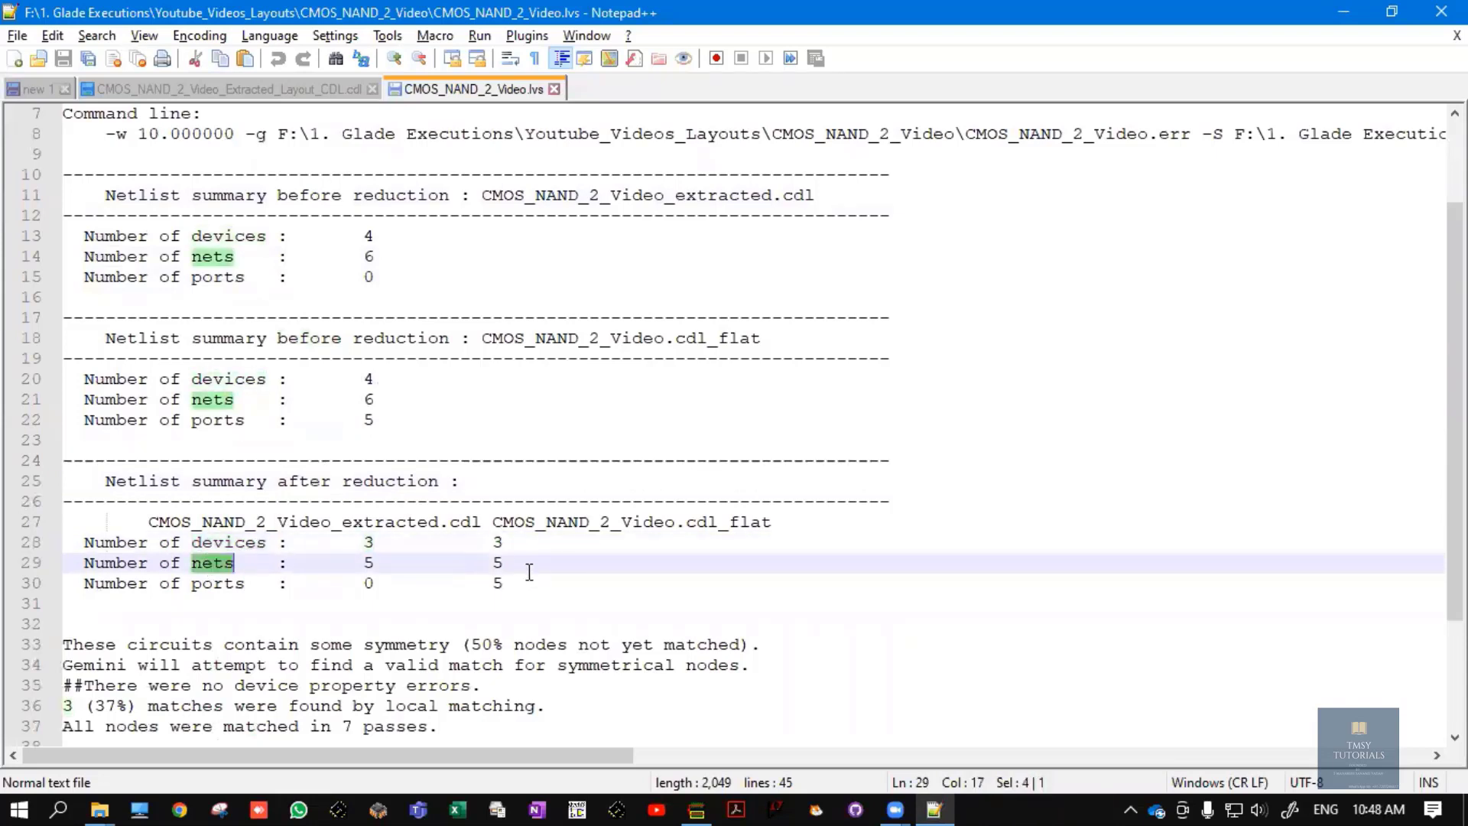
double_click(491, 562)
double_click(222, 584)
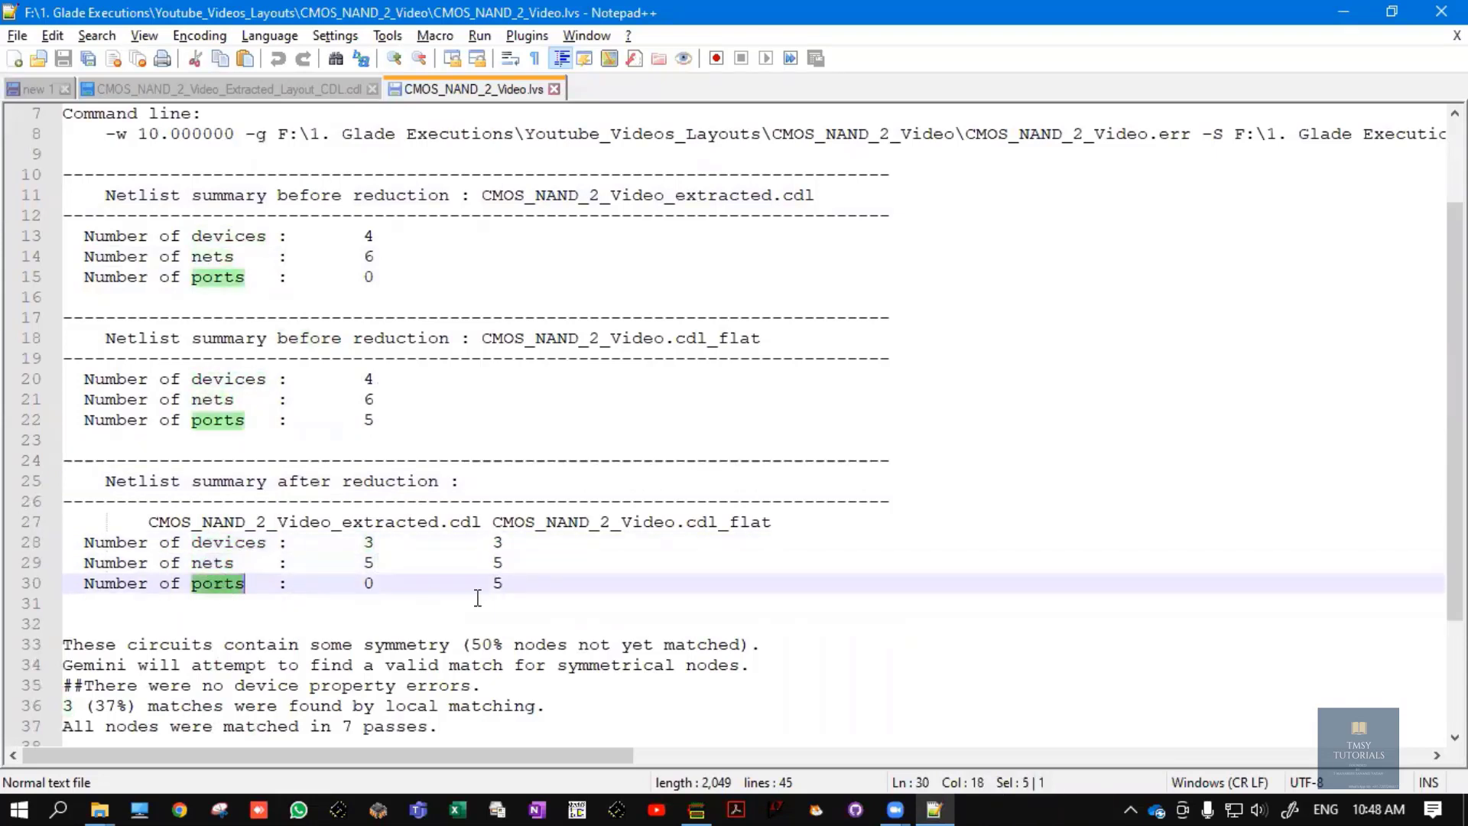
double_click(498, 584)
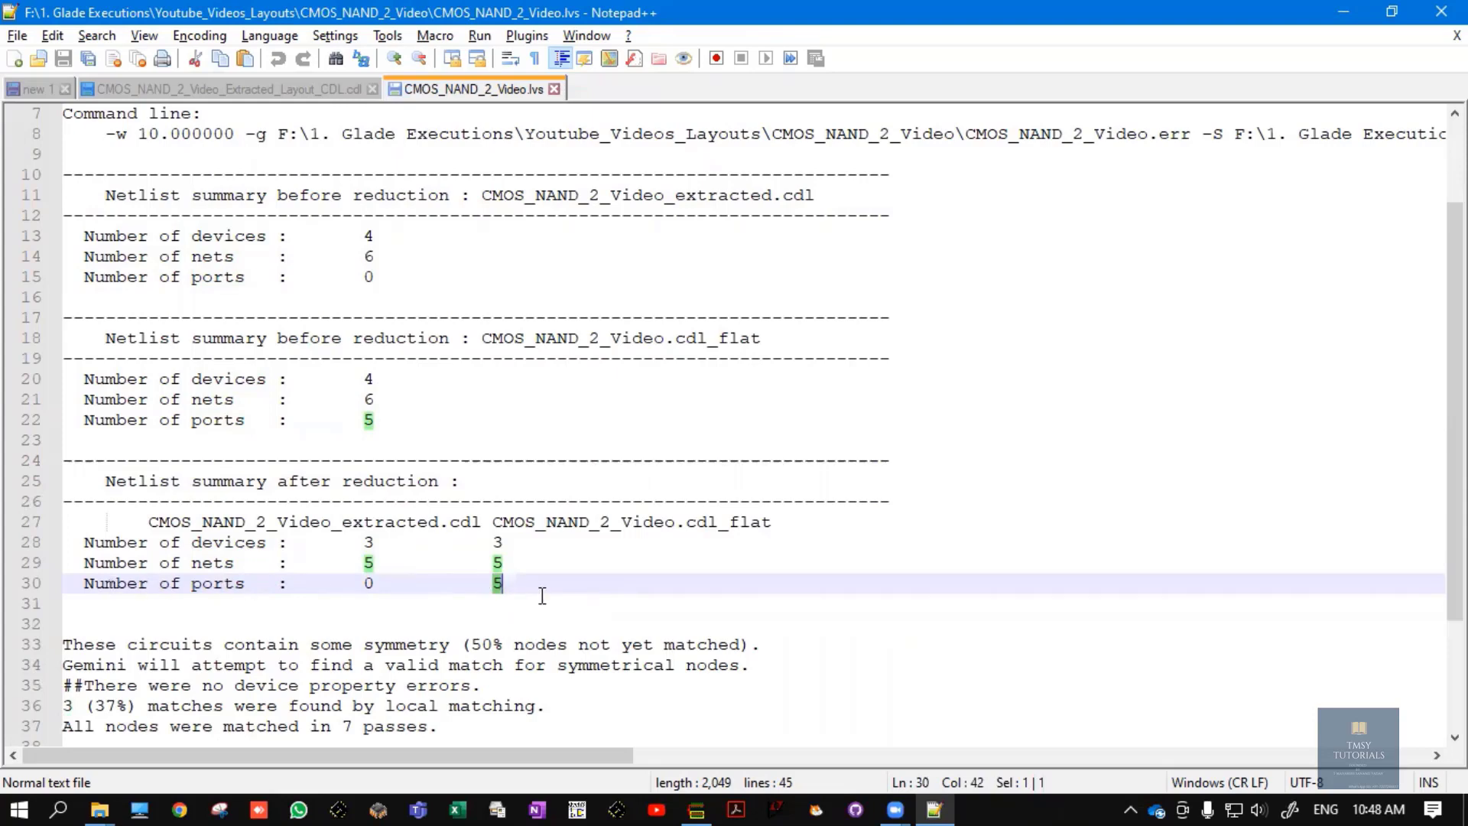
scroll(459, 593, "down", 3)
left_click_drag(65, 563, 439, 562)
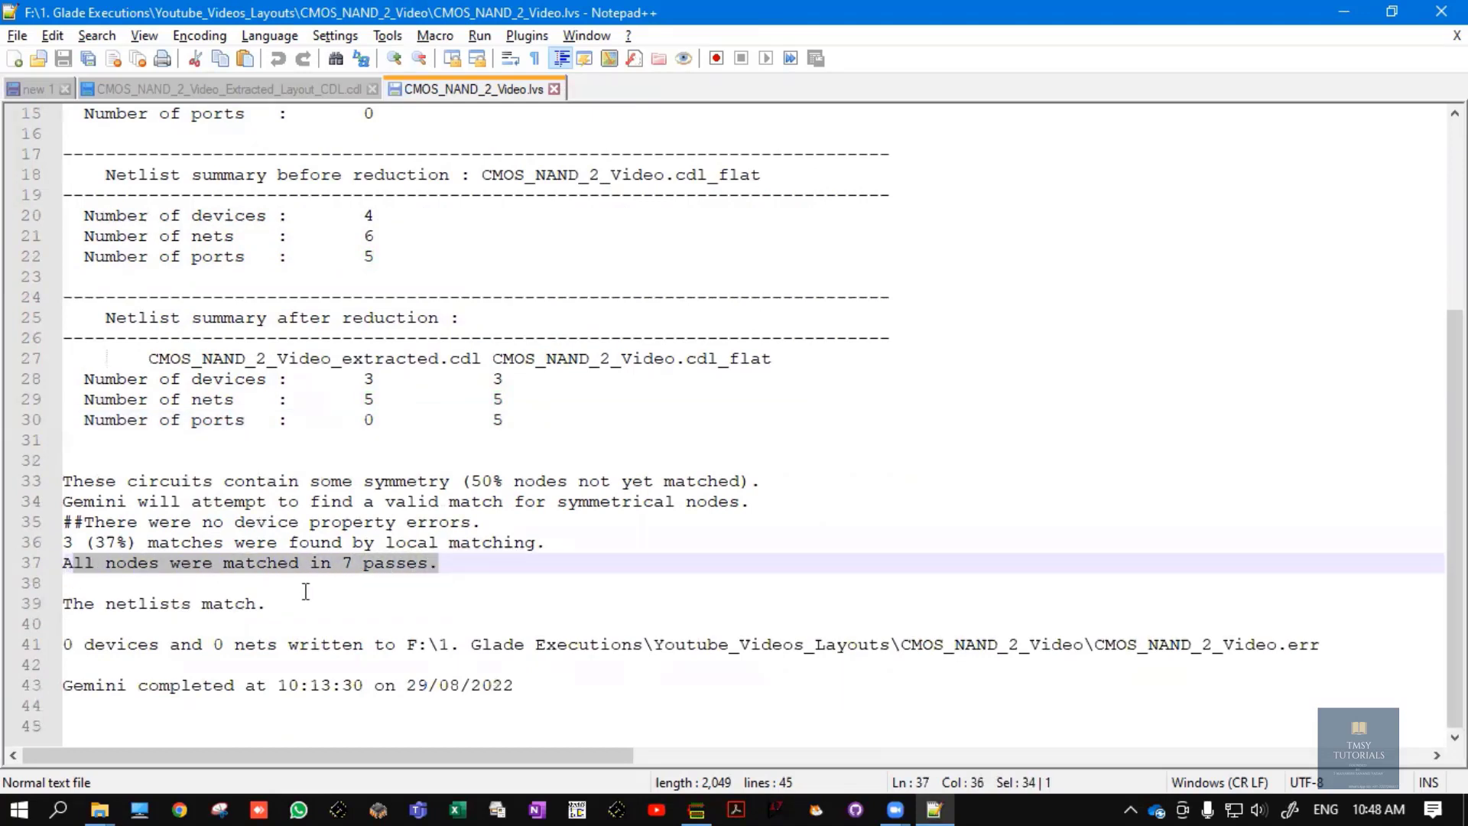
left_click(333, 609)
left_click_drag(64, 645, 1258, 644)
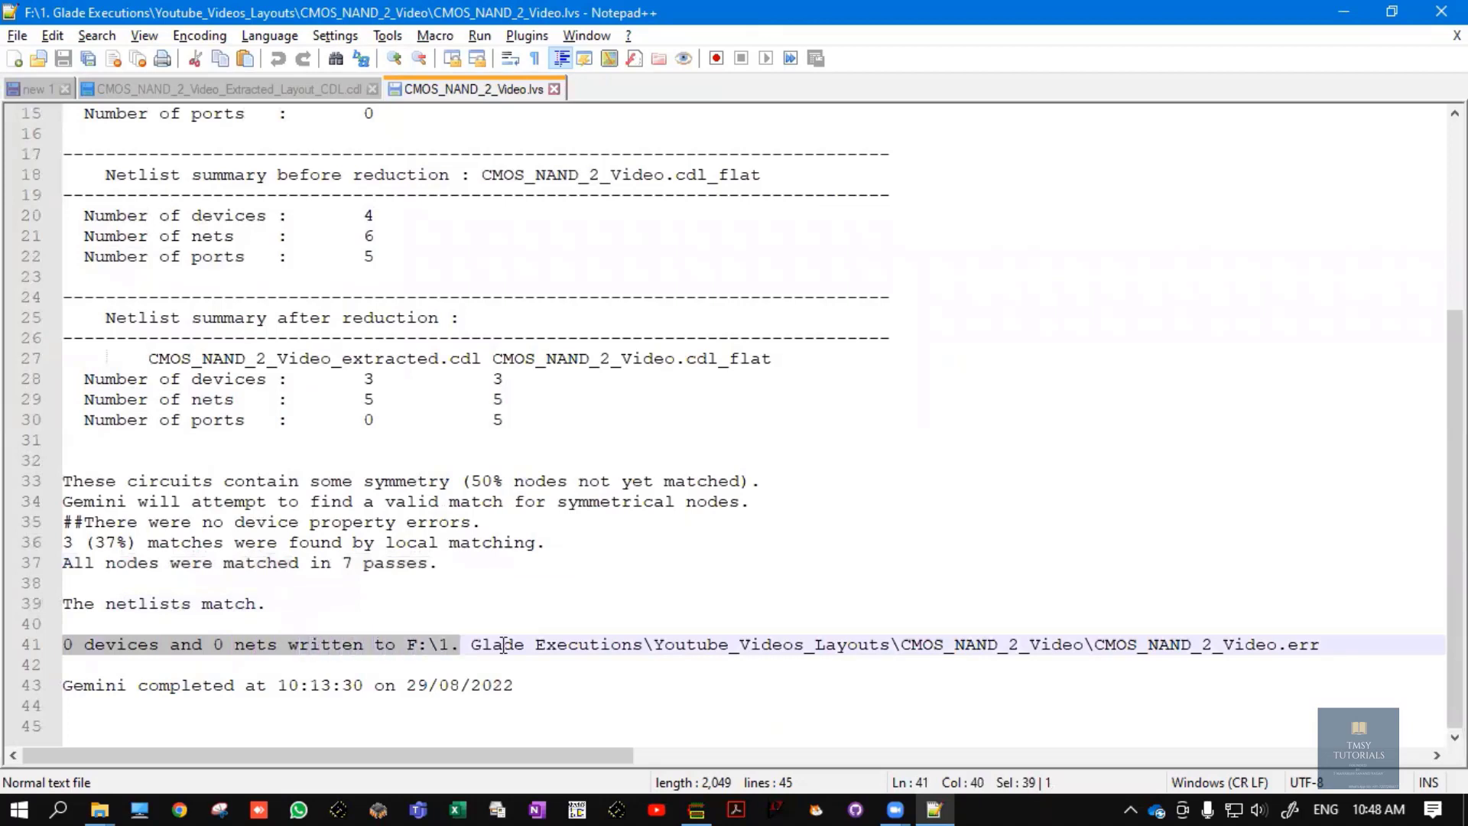